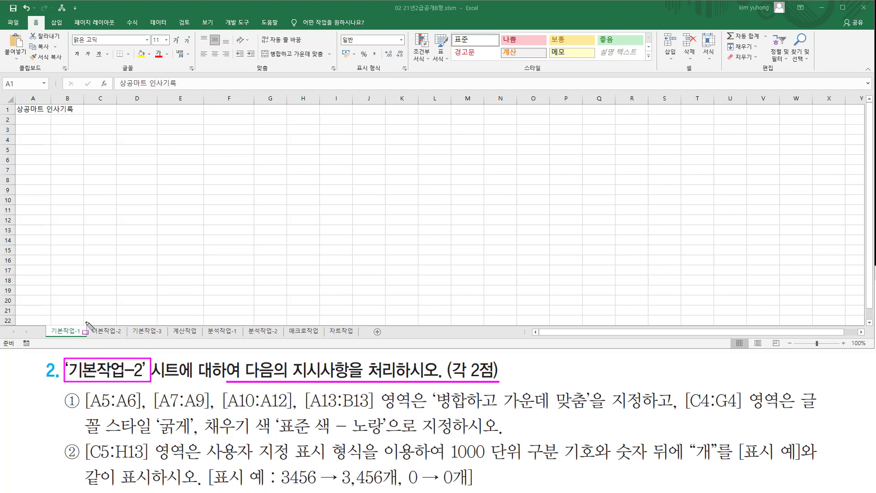
- Open the 기본작업-2 worksheet with the March ramen sales table
{"action": "left_click_drag", "start_coordinate": [86, 321], "coordinate": [135, 340]}
{"action": "key", "text": "Escape"}
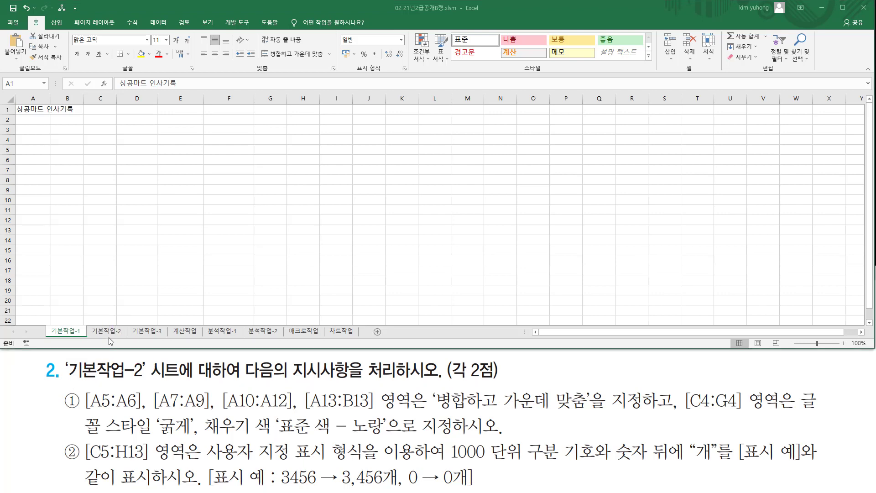
{"action": "left_click", "coordinate": [117, 332]}
{"action": "scroll", "coordinate": [187, 208], "scroll_direction": "up", "scroll_amount": 4}
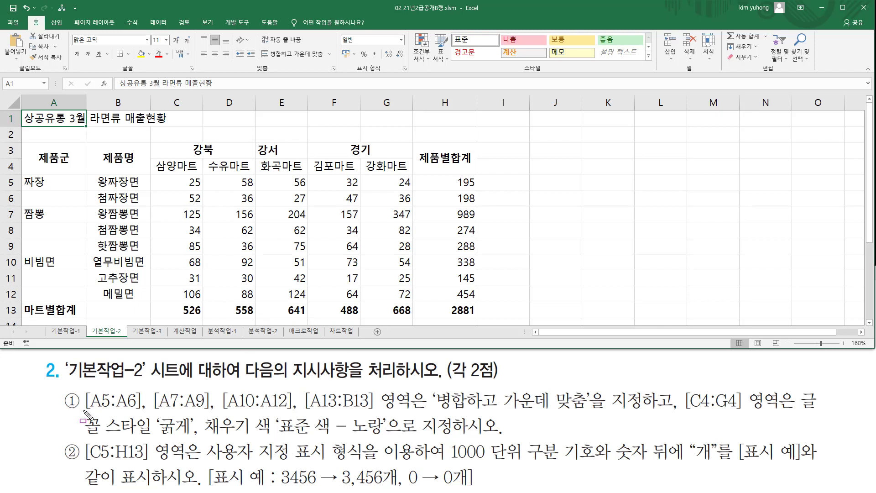
{"action": "left_click_drag", "start_coordinate": [84, 410], "coordinate": [138, 411]}
{"action": "left_click_drag", "start_coordinate": [28, 178], "coordinate": [75, 203]}
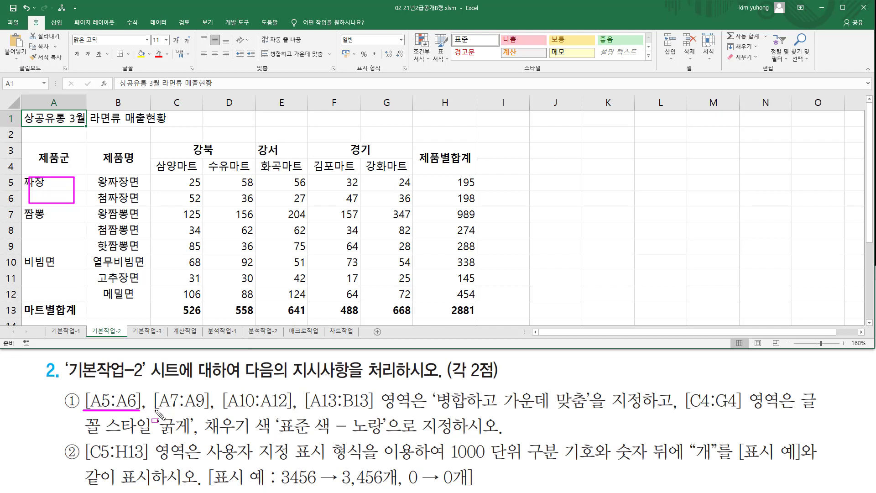
{"action": "left_click_drag", "start_coordinate": [155, 410], "coordinate": [201, 411]}
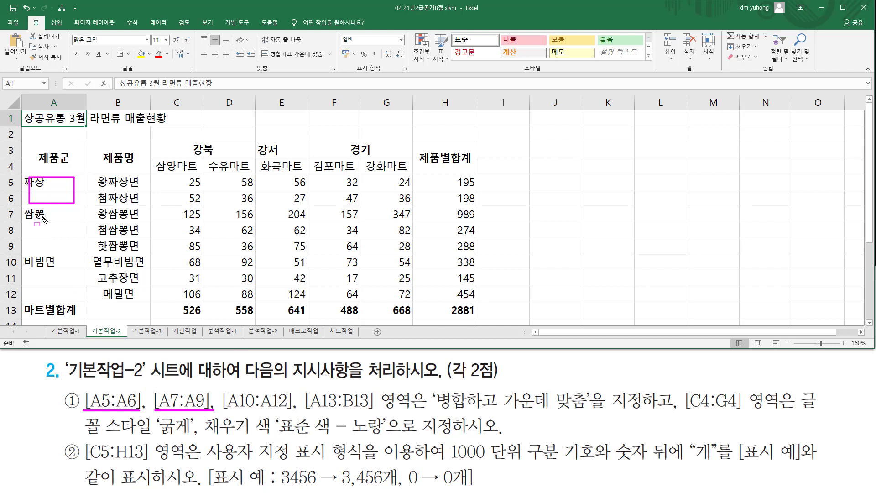
{"action": "left_click_drag", "start_coordinate": [37, 213], "coordinate": [73, 250]}
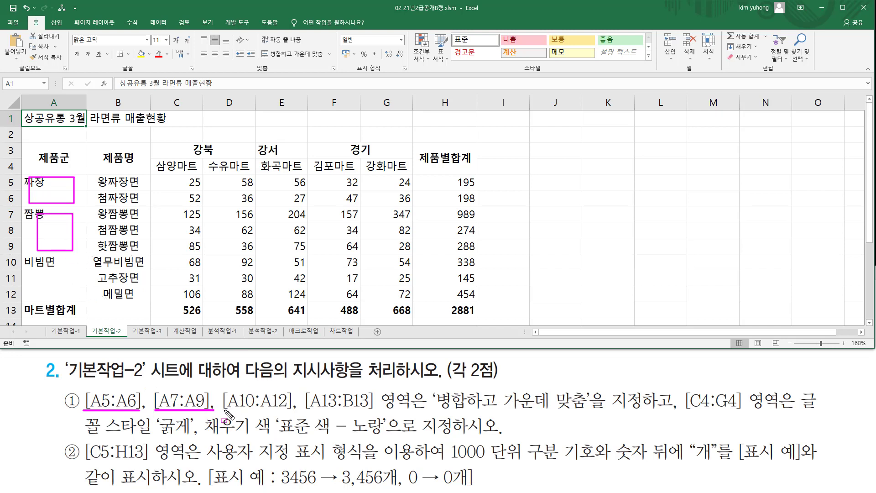
{"action": "left_click_drag", "start_coordinate": [224, 411], "coordinate": [292, 411]}
{"action": "left_click_drag", "start_coordinate": [35, 257], "coordinate": [76, 296]}
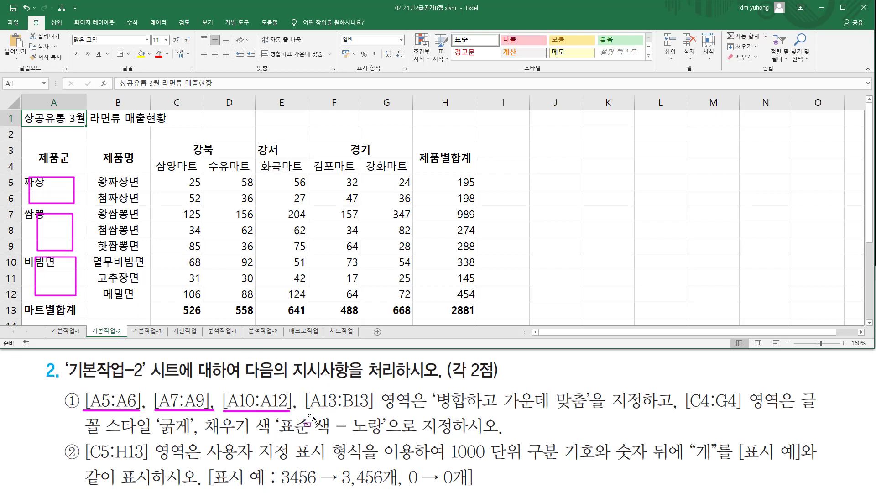
{"action": "left_click_drag", "start_coordinate": [306, 411], "coordinate": [368, 412]}
{"action": "left_click_drag", "start_coordinate": [28, 304], "coordinate": [144, 316]}
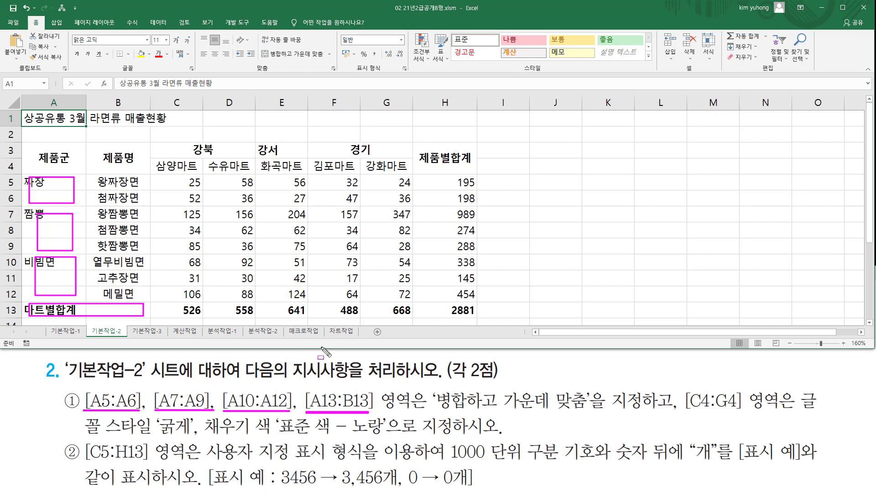
{"action": "left_click_drag", "start_coordinate": [432, 409], "coordinate": [589, 408]}
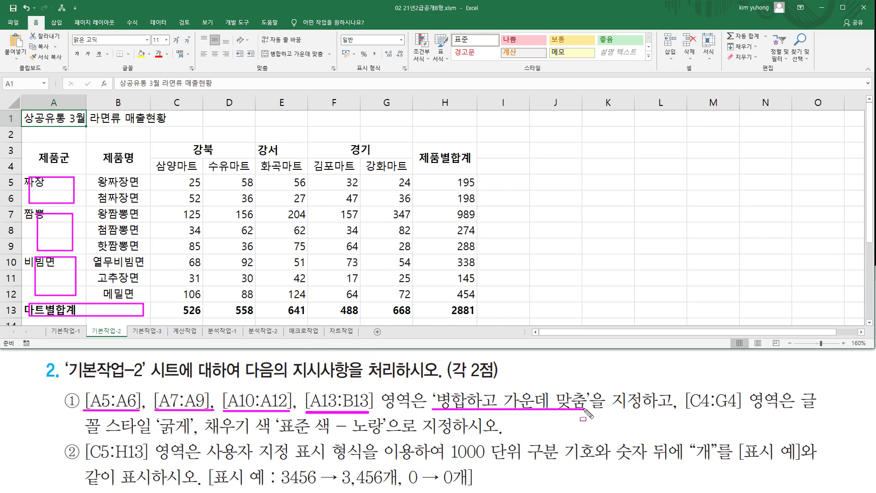
{"action": "key", "text": "Escape"}
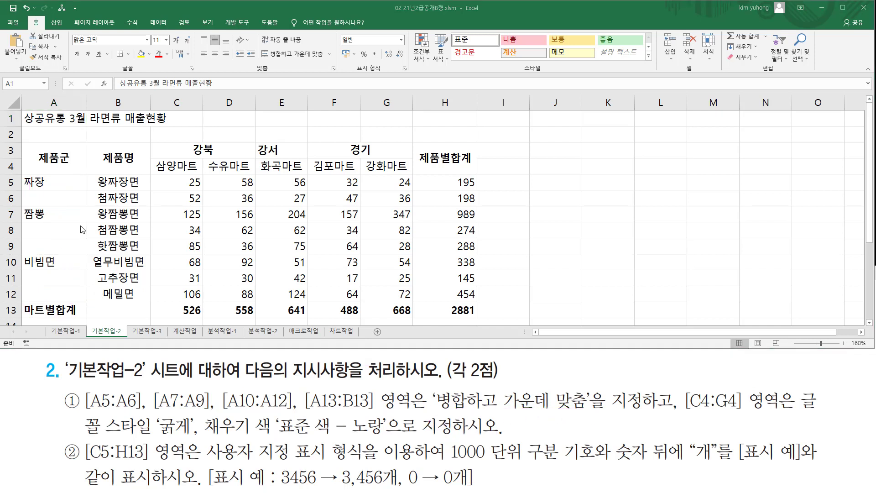
- Merge and center each of the ranges A5:A6, A7:A9, A10:A12 and A13:B13
{"action": "left_click", "coordinate": [66, 186]}
{"action": "left_click_drag", "start_coordinate": [56, 190], "coordinate": [67, 204]}
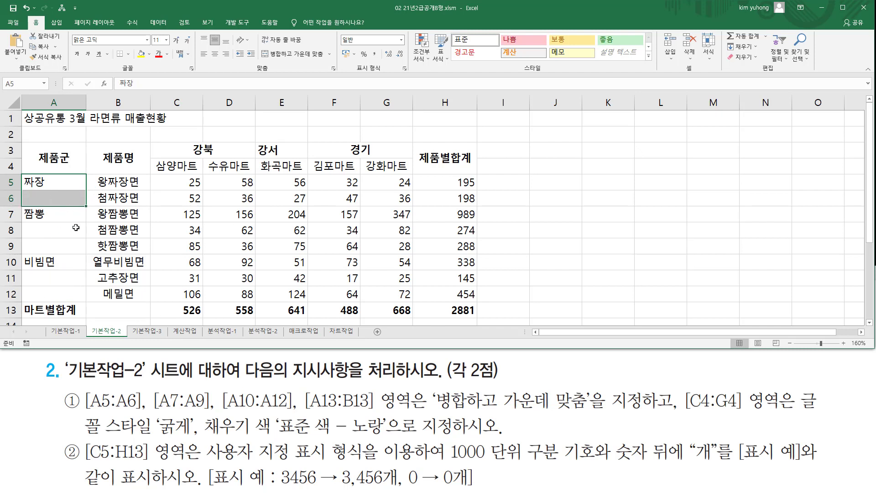
{"action": "left_click_drag", "start_coordinate": [56, 217], "coordinate": [137, 310]}
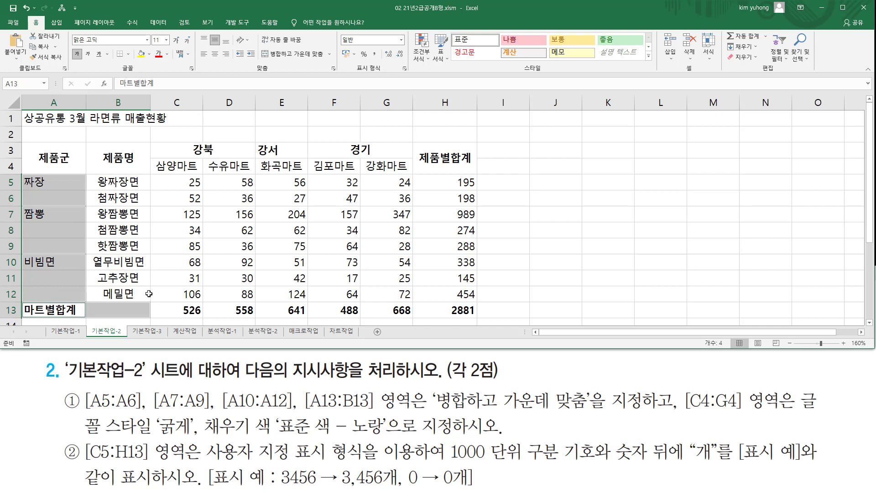
{"action": "left_click", "coordinate": [288, 53]}
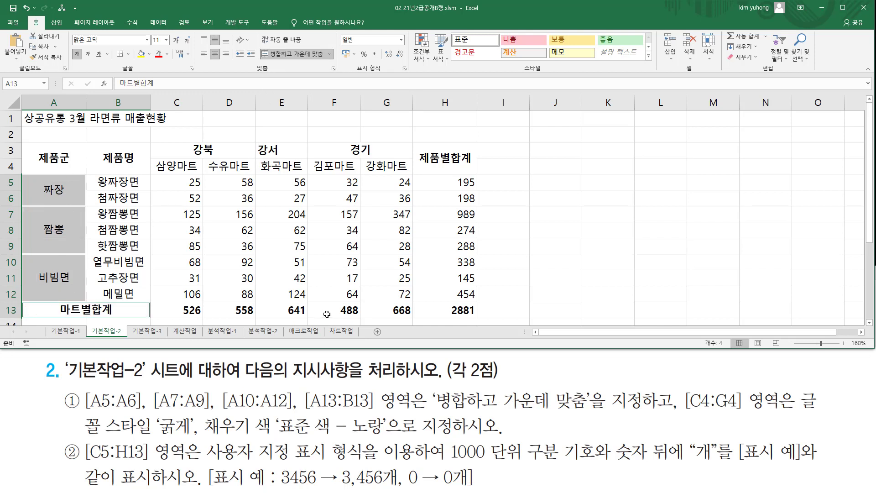
{"action": "mouse_move", "coordinate": [683, 411]}
{"action": "left_mouse_down"}
{"action": "mouse_move", "coordinate": [748, 404]}
{"action": "mouse_move", "coordinate": [749, 392]}
{"action": "mouse_move", "coordinate": [783, 386]}
{"action": "left_mouse_up"}
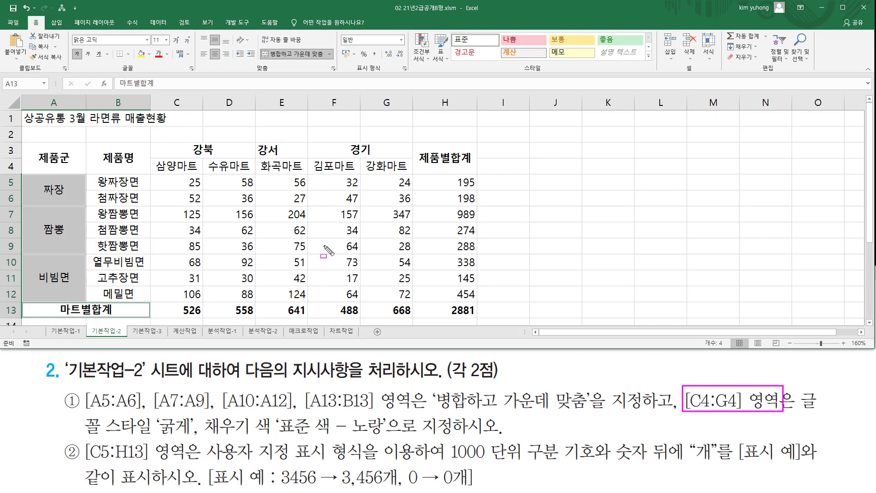
{"action": "mouse_move", "coordinate": [158, 157]}
{"action": "left_mouse_down"}
{"action": "mouse_move", "coordinate": [166, 170]}
{"action": "mouse_move", "coordinate": [410, 174]}
{"action": "left_mouse_up"}
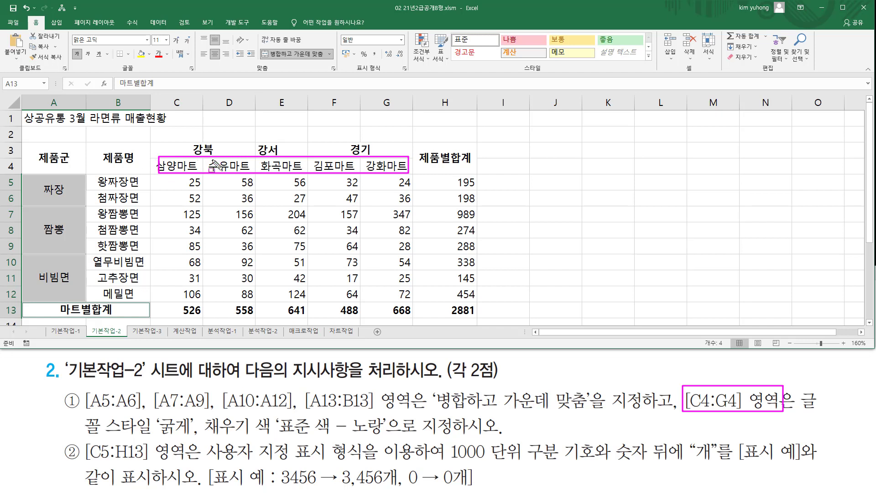
{"action": "left_click_drag", "start_coordinate": [155, 436], "coordinate": [191, 436]}
{"action": "left_click_drag", "start_coordinate": [279, 436], "coordinate": [392, 436]}
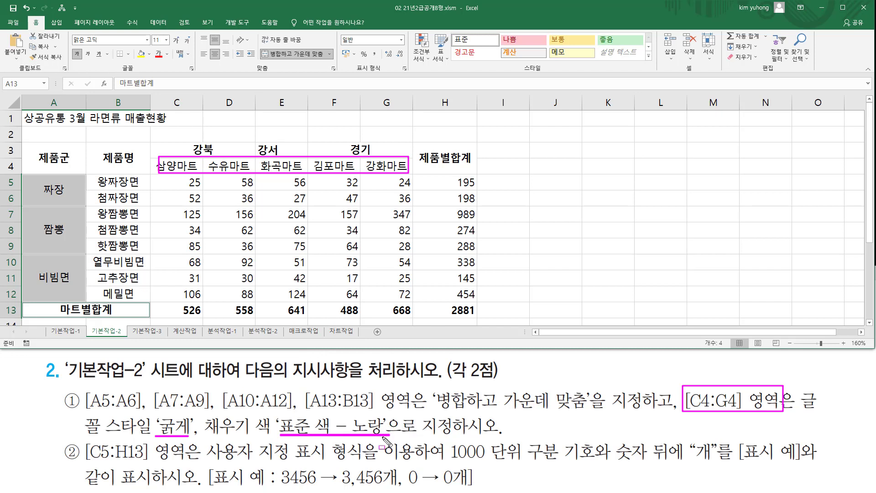
{"action": "key", "text": "Escape"}
- Make the store names in C4:G4 bold and fill those cells with the standard color yellow
{"action": "left_click_drag", "start_coordinate": [186, 170], "coordinate": [367, 165]}
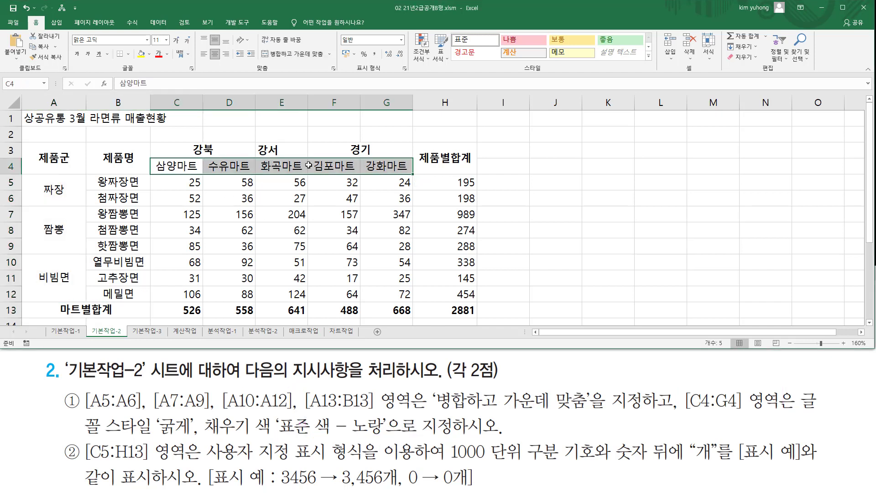
{"action": "left_click_drag", "start_coordinate": [309, 166], "coordinate": [395, 165]}
{"action": "left_click_drag", "start_coordinate": [71, 44], "coordinate": [82, 63]}
{"action": "left_click_drag", "start_coordinate": [134, 44], "coordinate": [148, 61]}
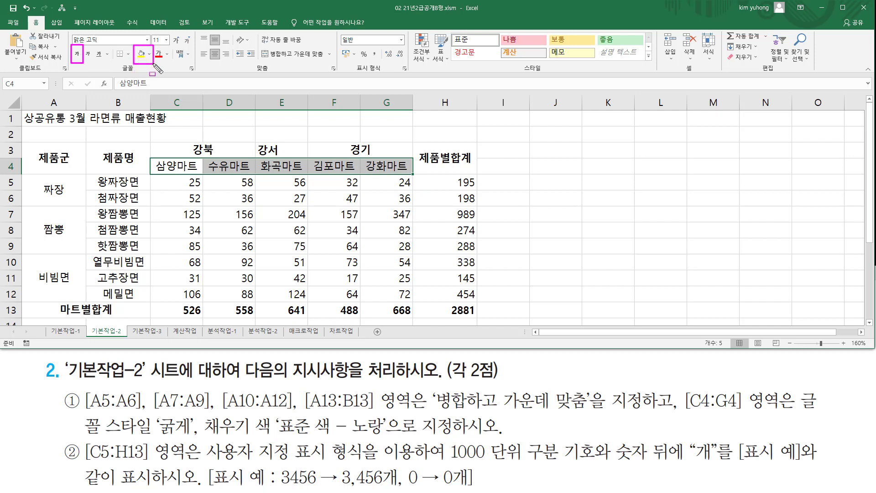
{"action": "key", "text": "Escape"}
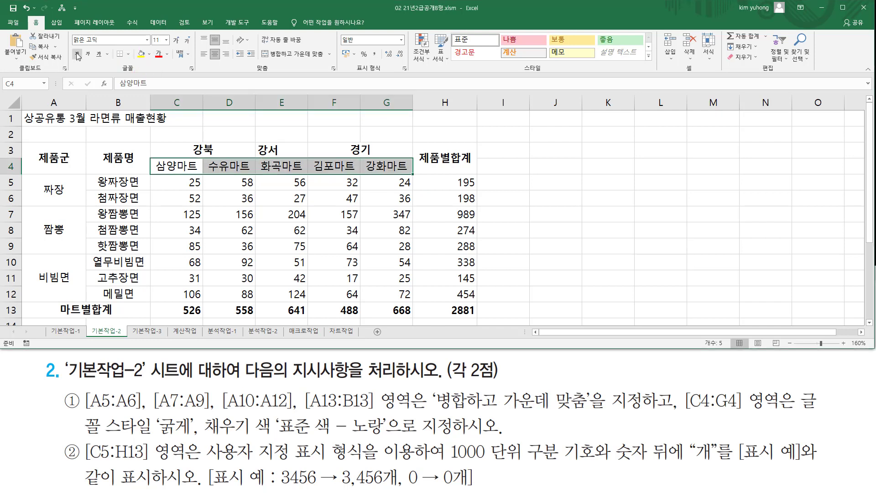
{"action": "left_click", "coordinate": [77, 54]}
{"action": "left_click", "coordinate": [149, 54]}
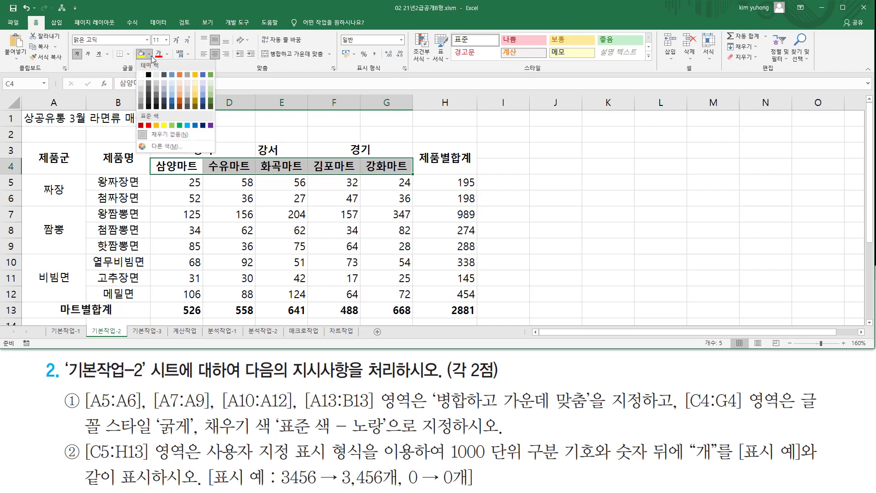
{"action": "left_click", "coordinate": [164, 126]}
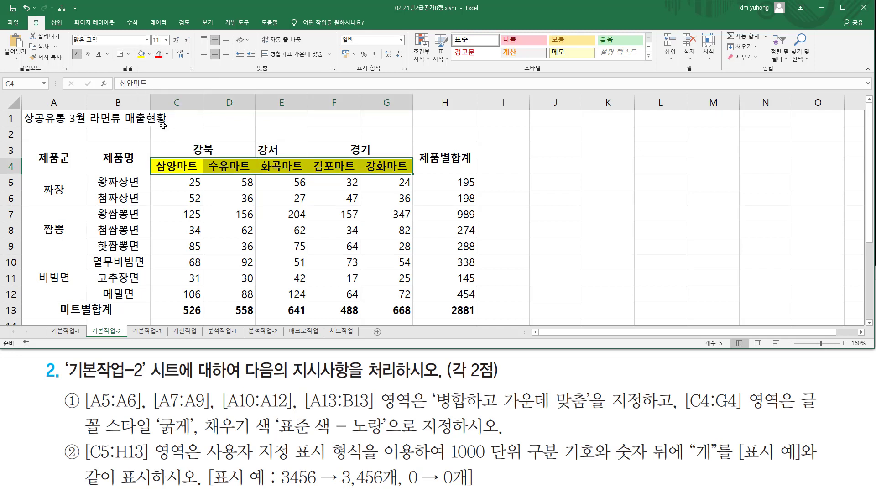
{"action": "left_click", "coordinate": [230, 209]}
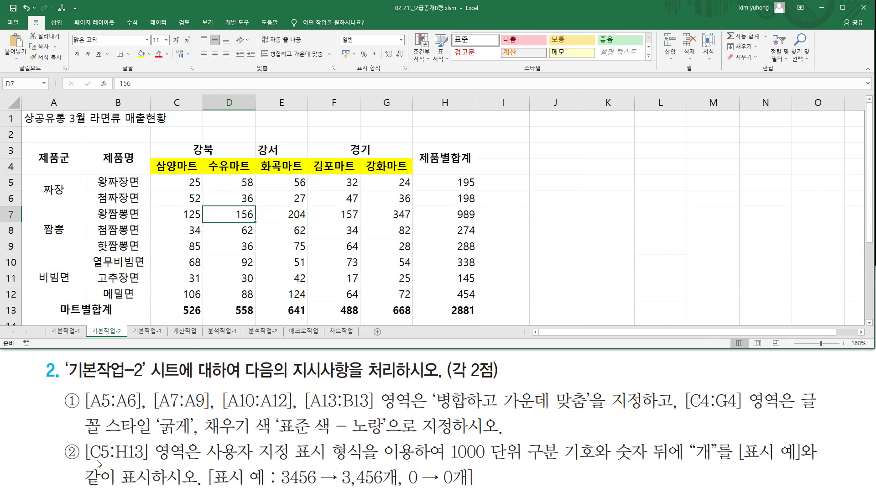
{"action": "mouse_move", "coordinate": [85, 457]}
{"action": "left_mouse_down"}
{"action": "mouse_move", "coordinate": [83, 437]}
{"action": "mouse_move", "coordinate": [84, 469]}
{"action": "mouse_move", "coordinate": [149, 464]}
{"action": "left_mouse_up"}
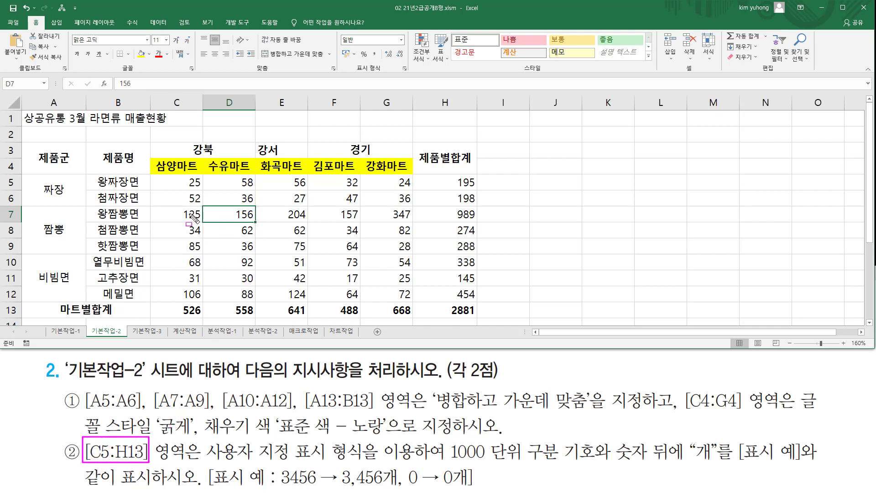
{"action": "left_click_drag", "start_coordinate": [162, 182], "coordinate": [476, 316]}
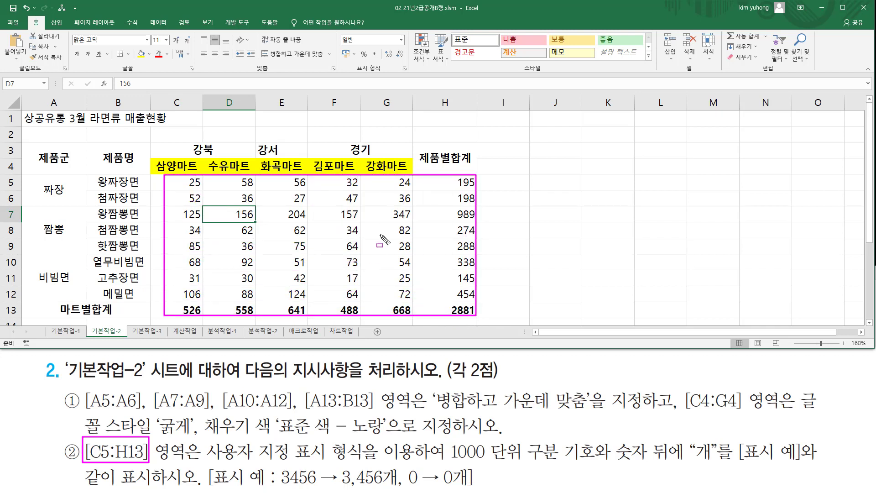
{"action": "left_click_drag", "start_coordinate": [205, 461], "coordinate": [368, 462]}
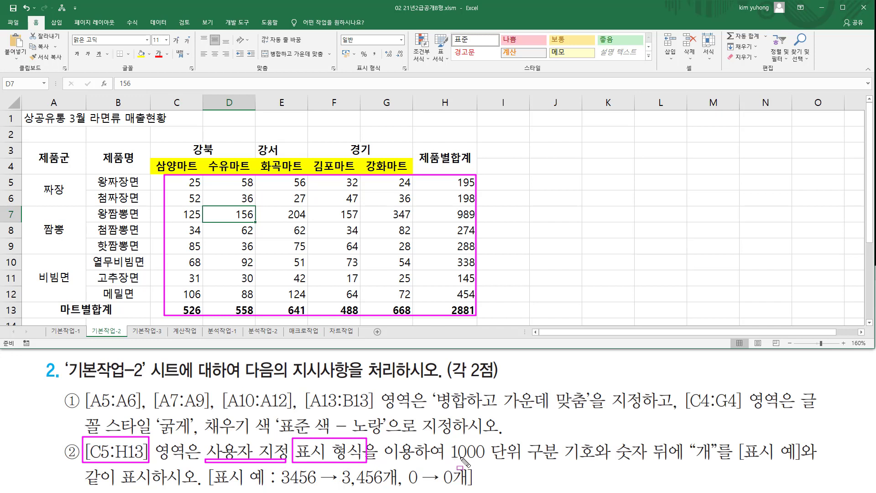
{"action": "left_click_drag", "start_coordinate": [450, 458], "coordinate": [590, 460]}
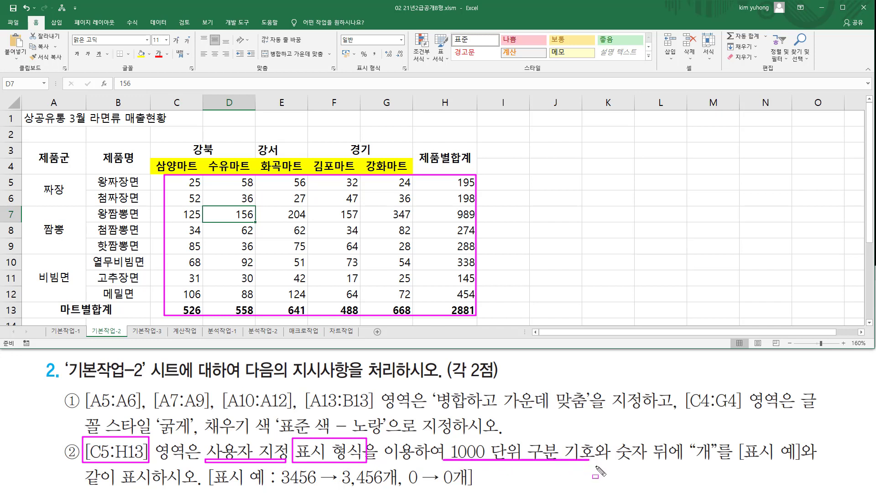
{"action": "mouse_move", "coordinate": [690, 441]}
{"action": "left_mouse_down"}
{"action": "mouse_move", "coordinate": [717, 463]}
{"action": "mouse_move", "coordinate": [809, 462]}
{"action": "left_mouse_up"}
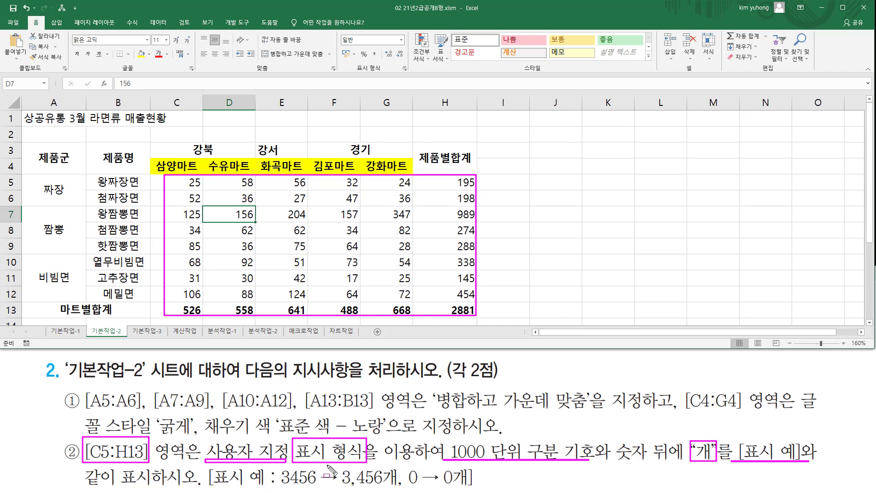
{"action": "left_click_drag", "start_coordinate": [279, 487], "coordinate": [315, 487]}
{"action": "left_click_drag", "start_coordinate": [349, 488], "coordinate": [391, 487]}
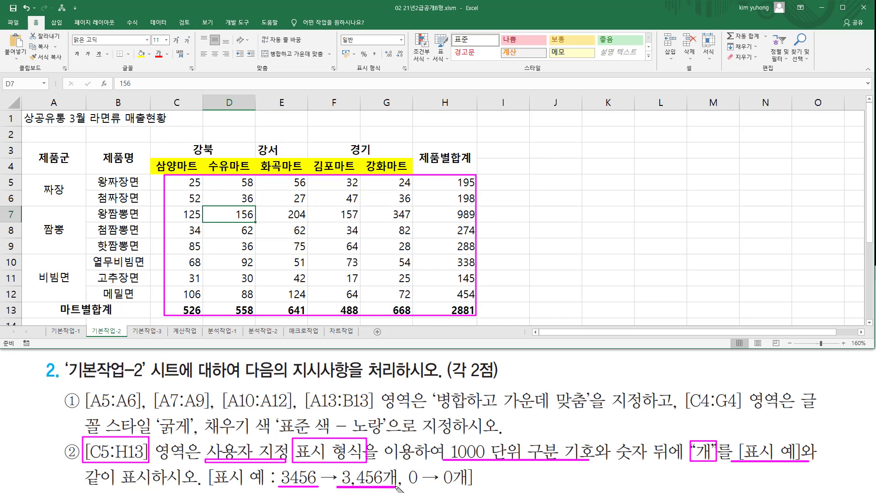
{"action": "left_click_drag", "start_coordinate": [445, 487], "coordinate": [466, 487]}
{"action": "key", "text": "Escape"}
- Apply the custom number format #,##0개 to the sales figures in C5:H13
{"action": "left_click_drag", "start_coordinate": [179, 179], "coordinate": [431, 310]}
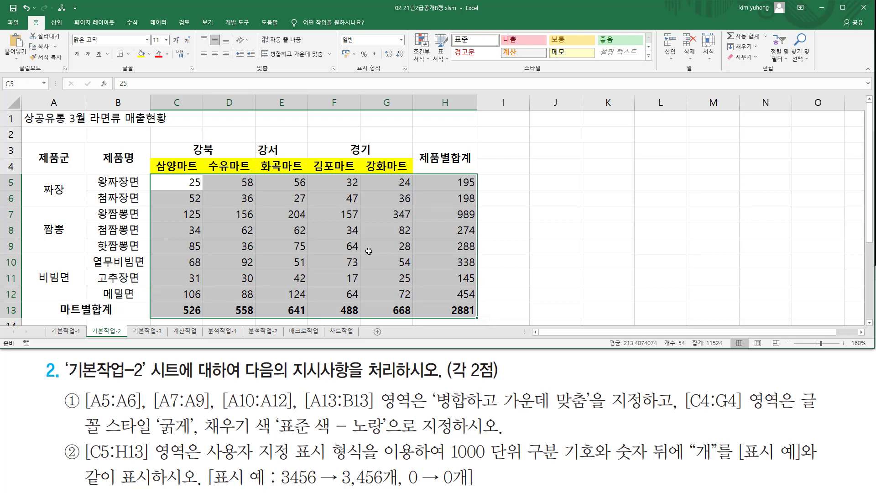
{"action": "key", "text": "ctrl+1"}
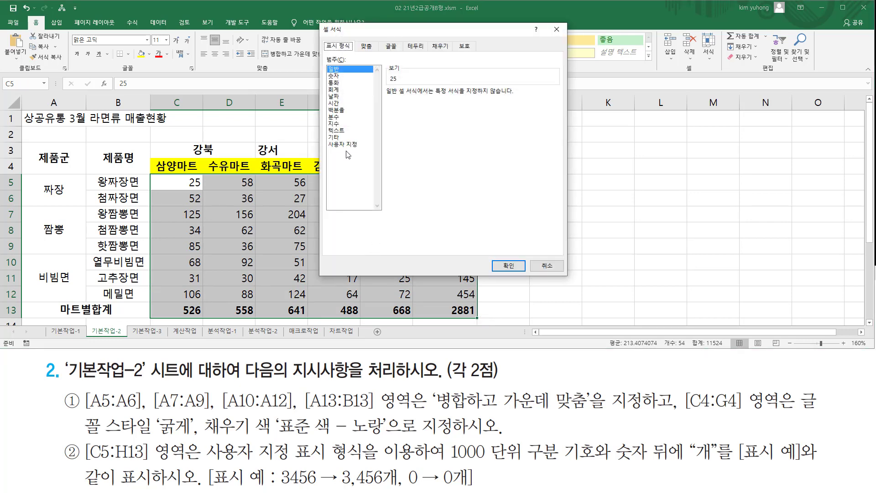
{"action": "left_click_drag", "start_coordinate": [321, 42], "coordinate": [352, 53]}
{"action": "left_click_drag", "start_coordinate": [325, 139], "coordinate": [371, 152]}
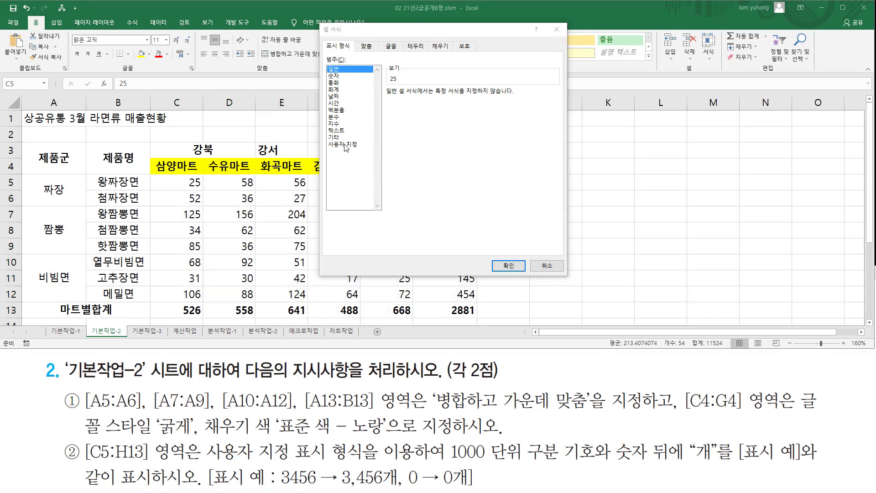
{"action": "left_click", "coordinate": [355, 145]}
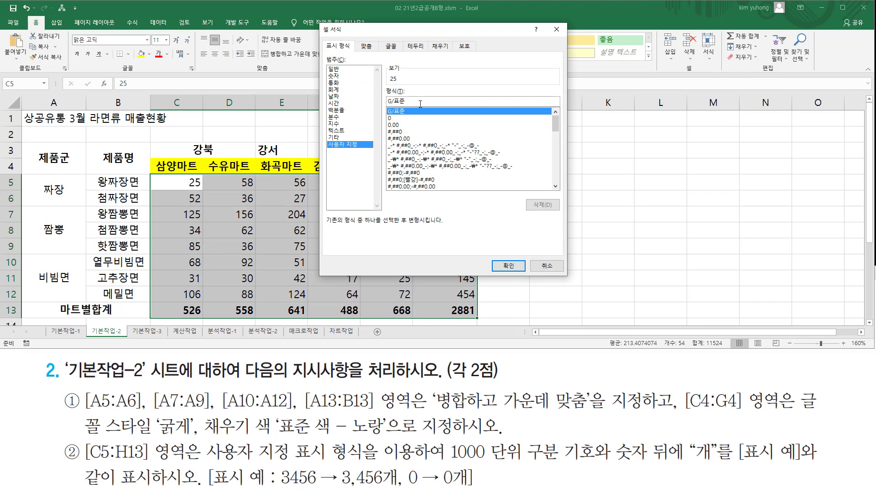
{"action": "mouse_move", "coordinate": [418, 110]}
{"action": "left_mouse_down"}
{"action": "mouse_move", "coordinate": [372, 108]}
{"action": "mouse_move", "coordinate": [422, 91]}
{"action": "left_mouse_up"}
{"action": "left_click", "coordinate": [419, 102]}
{"action": "key", "text": "BackSpace"}
{"action": "key", "text": "BackSpace"}
{"action": "key", "text": "BackSpace"}
{"action": "key", "text": "BackSpace"}
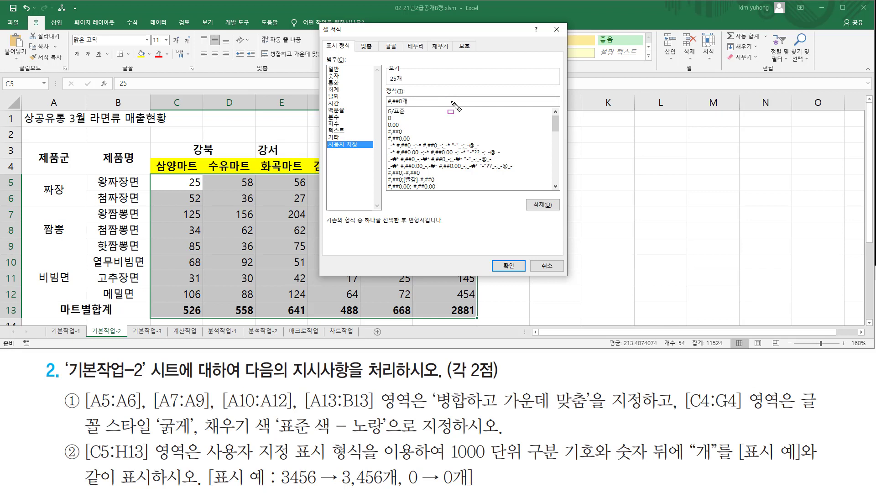
{"action": "mouse_move", "coordinate": [385, 104]}
{"action": "left_mouse_down"}
{"action": "mouse_move", "coordinate": [417, 104]}
{"action": "mouse_move", "coordinate": [416, 96]}
{"action": "left_mouse_up"}
{"action": "left_click", "coordinate": [509, 264]}
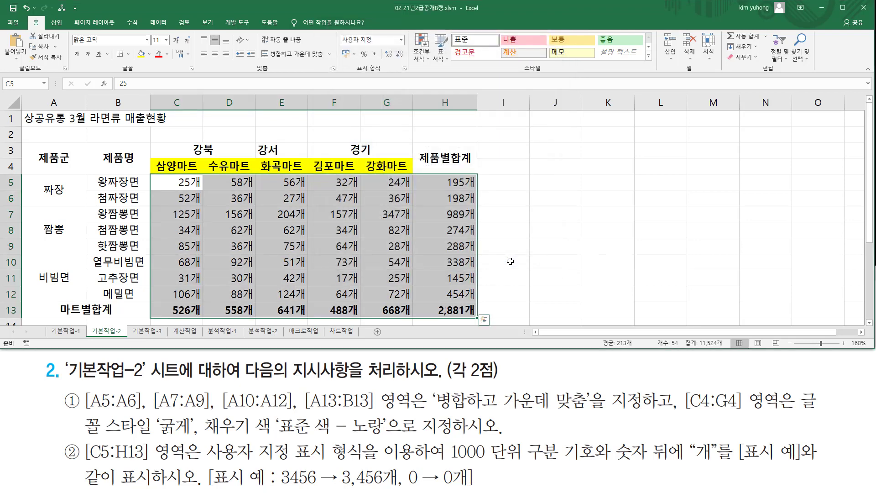
{"action": "mouse_move", "coordinate": [150, 174]}
{"action": "left_mouse_down"}
{"action": "mouse_move", "coordinate": [369, 319]}
{"action": "mouse_move", "coordinate": [481, 320]}
{"action": "left_mouse_up"}
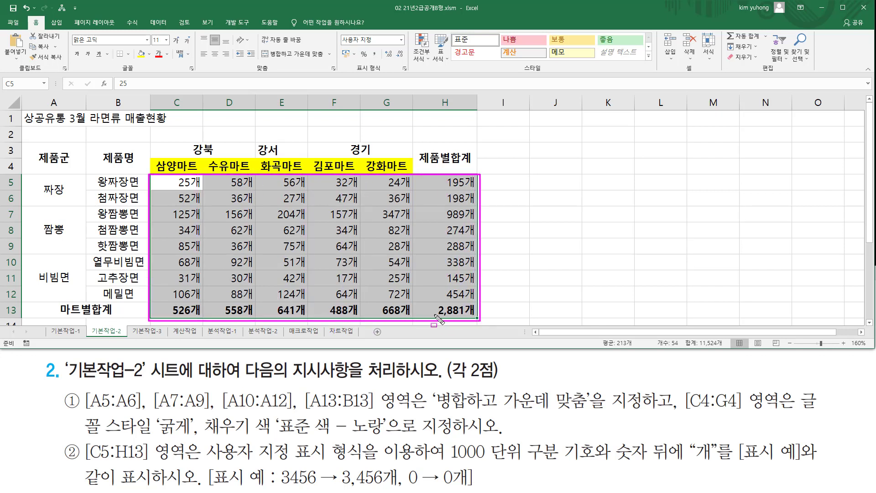
{"action": "left_click_drag", "start_coordinate": [429, 299], "coordinate": [484, 321]}
{"action": "key", "text": "Escape"}
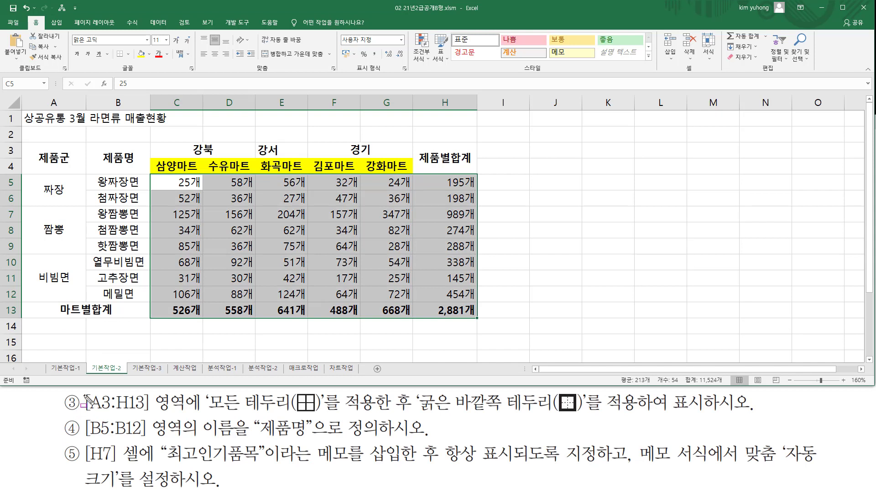
- Apply all borders to the table range A3:H13, followed by a thick outside border around it
{"action": "mouse_move", "coordinate": [79, 391]}
{"action": "left_mouse_down"}
{"action": "mouse_move", "coordinate": [150, 414]}
{"action": "mouse_move", "coordinate": [179, 414]}
{"action": "left_mouse_up"}
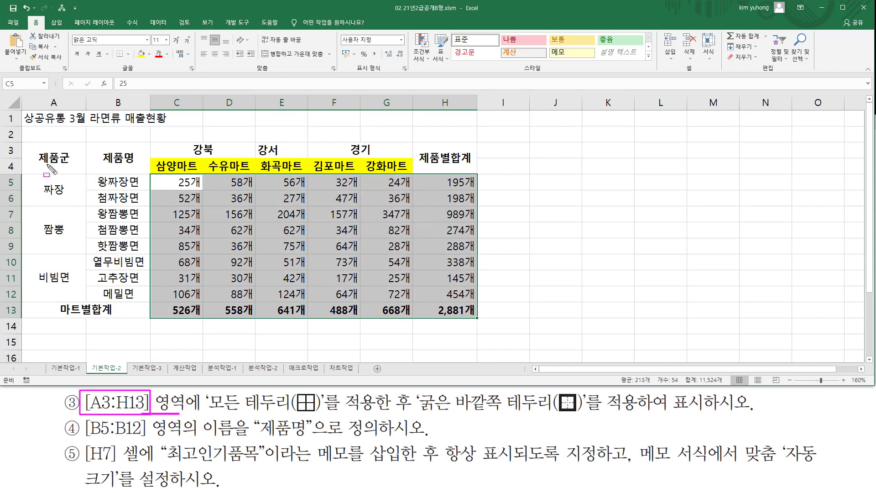
{"action": "mouse_move", "coordinate": [31, 146]}
{"action": "left_mouse_down"}
{"action": "mouse_move", "coordinate": [290, 179]}
{"action": "mouse_move", "coordinate": [426, 291]}
{"action": "mouse_move", "coordinate": [473, 316]}
{"action": "left_mouse_up"}
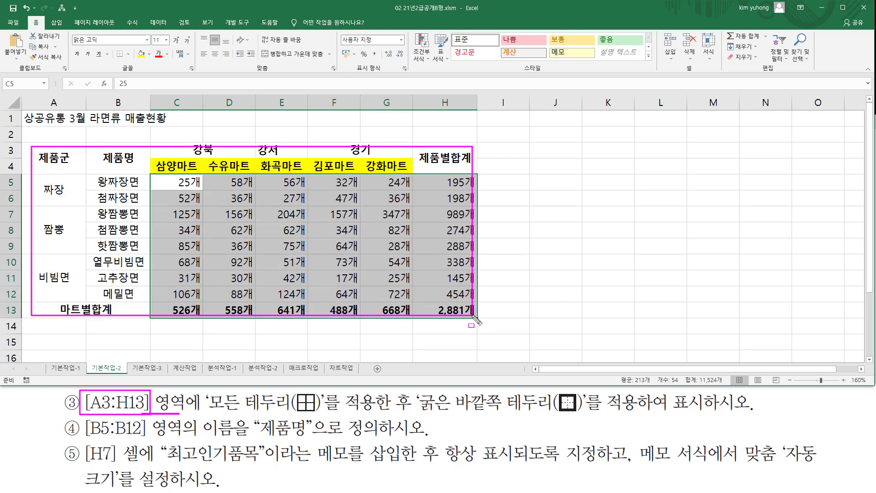
{"action": "key", "text": "Escape"}
{"action": "mouse_move", "coordinate": [41, 151]}
{"action": "left_mouse_down"}
{"action": "mouse_move", "coordinate": [119, 196]}
{"action": "mouse_move", "coordinate": [406, 263]}
{"action": "mouse_move", "coordinate": [471, 292]}
{"action": "mouse_move", "coordinate": [475, 314]}
{"action": "left_mouse_up"}
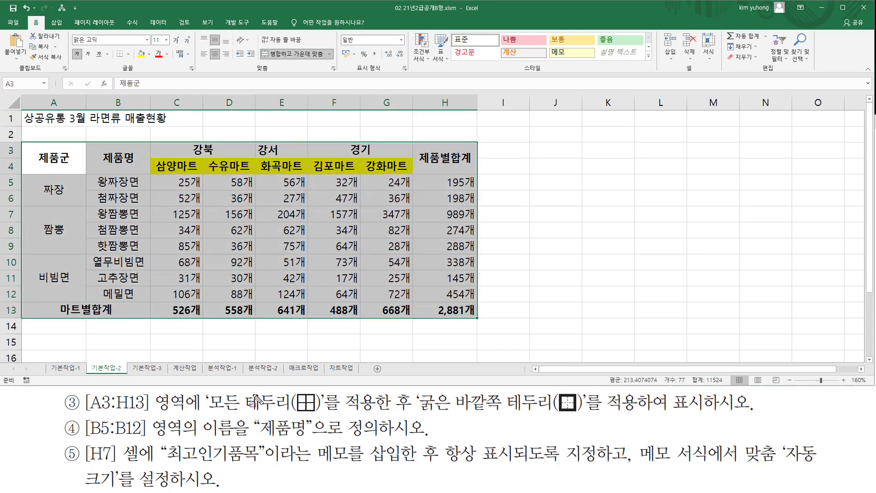
{"action": "left_click_drag", "start_coordinate": [214, 410], "coordinate": [405, 414]}
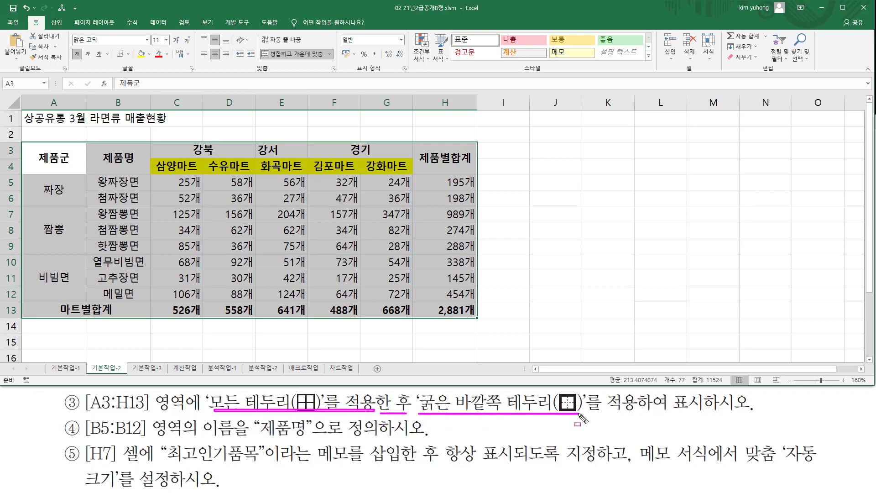
{"action": "key", "text": "Escape"}
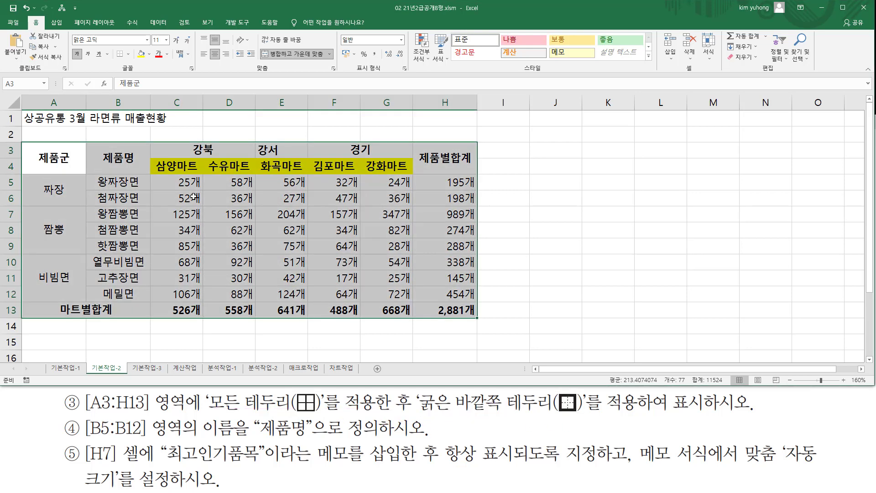
{"action": "key", "text": "ctrl+2"}
{"action": "left_click_drag", "start_coordinate": [114, 45], "coordinate": [135, 62], "text": "ctrl"}
{"action": "key", "text": "Escape"}
{"action": "left_click", "coordinate": [129, 54]}
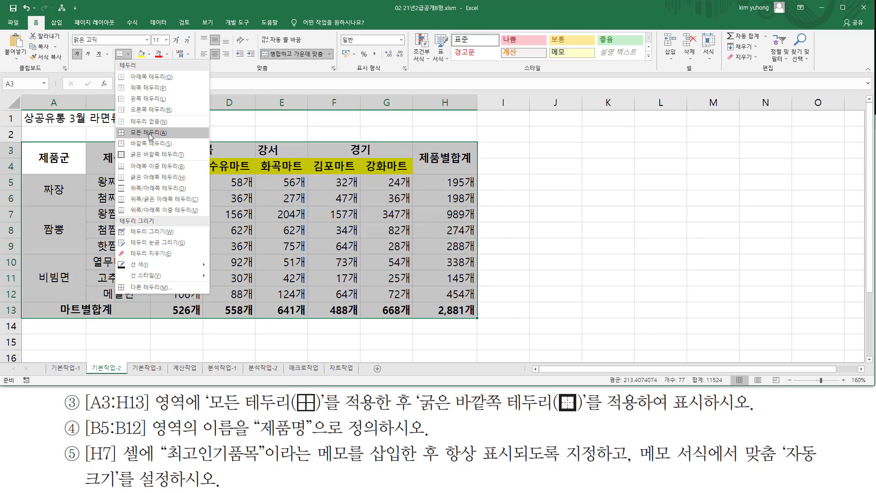
{"action": "left_click", "coordinate": [150, 133]}
{"action": "left_click", "coordinate": [130, 55]}
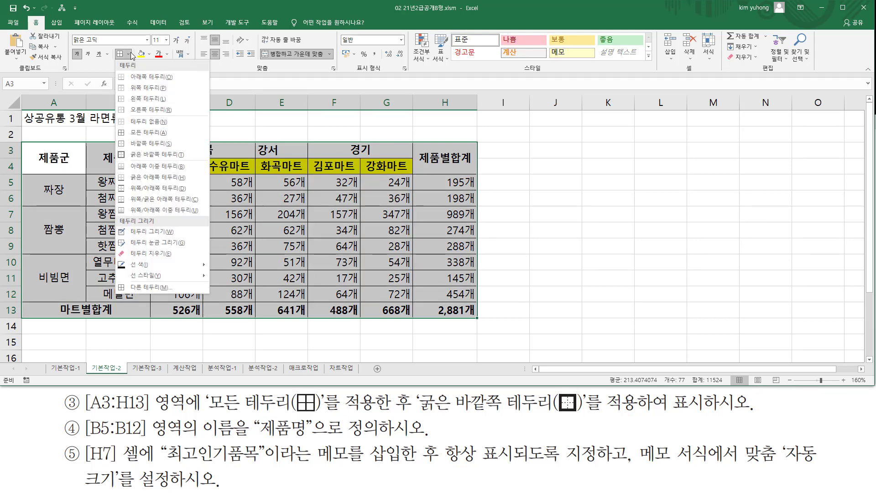
{"action": "left_click", "coordinate": [157, 155]}
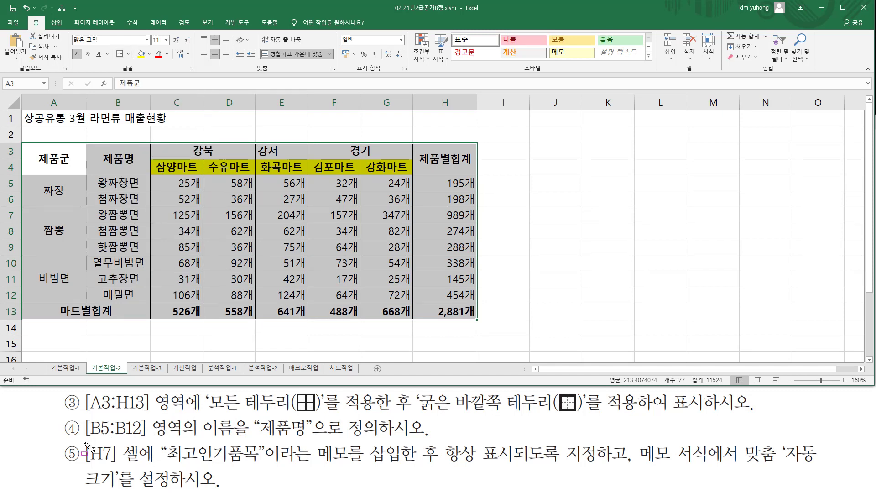
- Define the range name 제품명 for the product names in B5:B12 and reselect the range to check it
{"action": "mouse_move", "coordinate": [85, 441]}
{"action": "left_mouse_down"}
{"action": "mouse_move", "coordinate": [152, 454]}
{"action": "mouse_move", "coordinate": [145, 415]}
{"action": "left_mouse_up"}
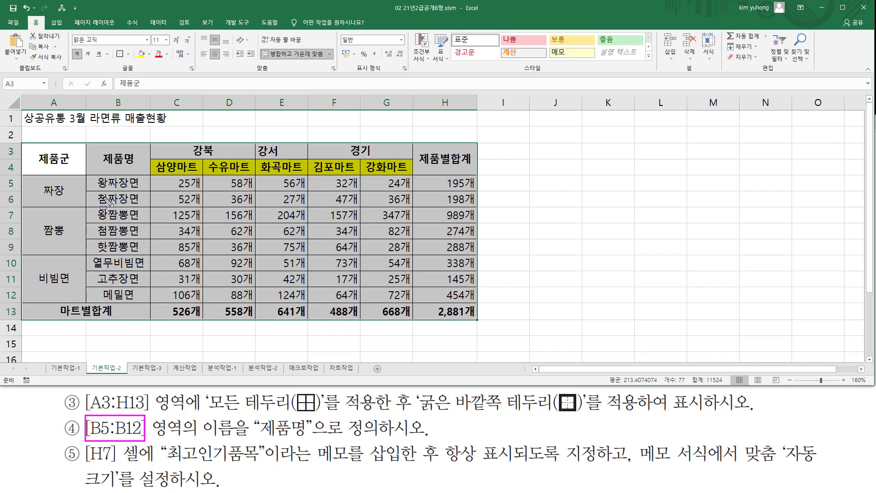
{"action": "mouse_move", "coordinate": [97, 177]}
{"action": "left_mouse_down"}
{"action": "mouse_move", "coordinate": [145, 287]}
{"action": "mouse_move", "coordinate": [150, 306]}
{"action": "mouse_move", "coordinate": [143, 303]}
{"action": "left_mouse_up"}
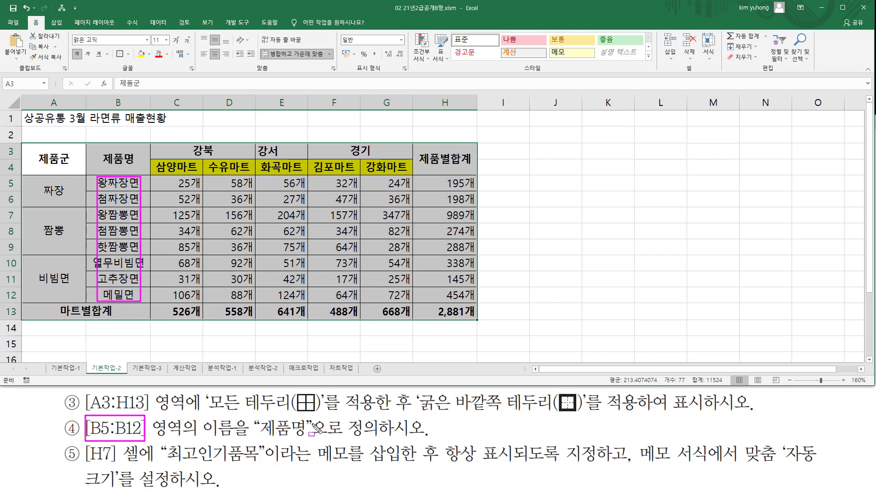
{"action": "left_click_drag", "start_coordinate": [201, 438], "coordinate": [394, 438]}
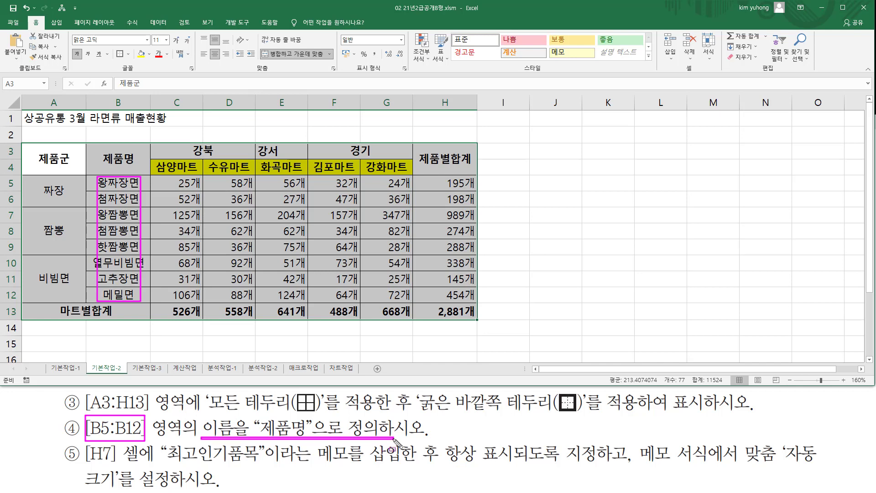
{"action": "key", "text": "Escape"}
{"action": "left_click_drag", "start_coordinate": [125, 183], "coordinate": [130, 295]}
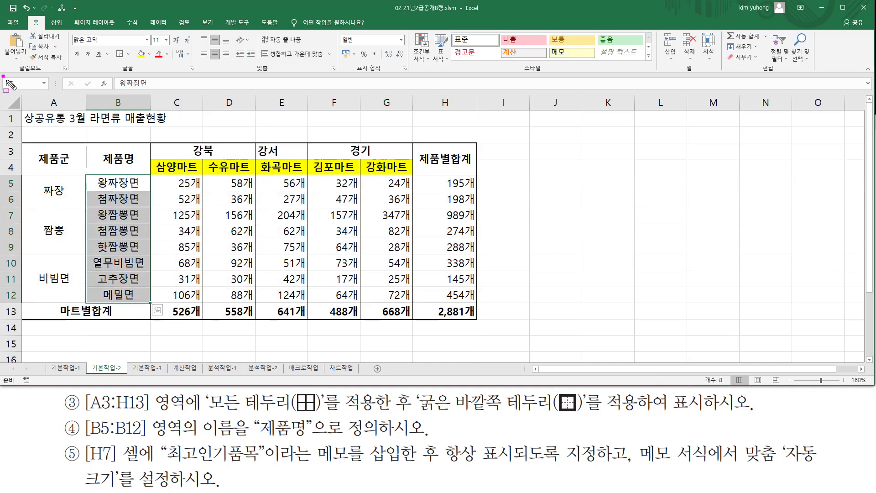
{"action": "left_click_drag", "start_coordinate": [6, 80], "coordinate": [51, 95]}
{"action": "key", "text": "Escape"}
{"action": "type", "text": "ㅈ"}
{"action": "type", "text": "품명"}
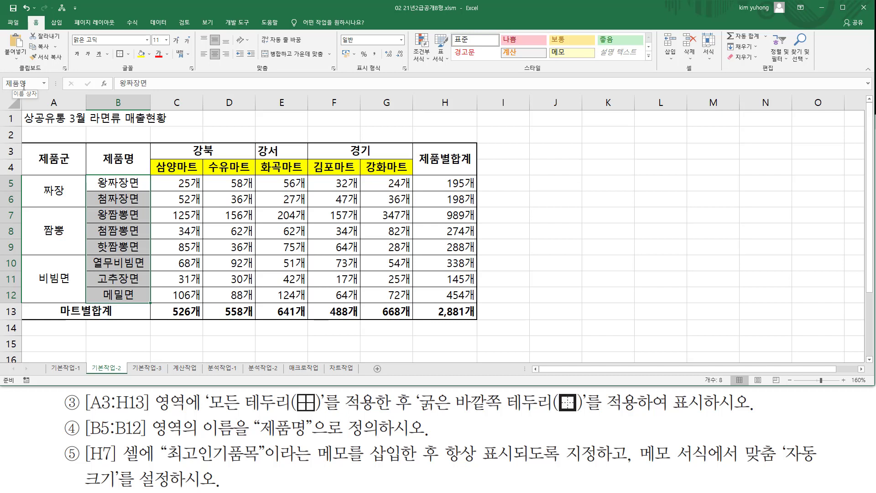
{"action": "left_click", "coordinate": [573, 219]}
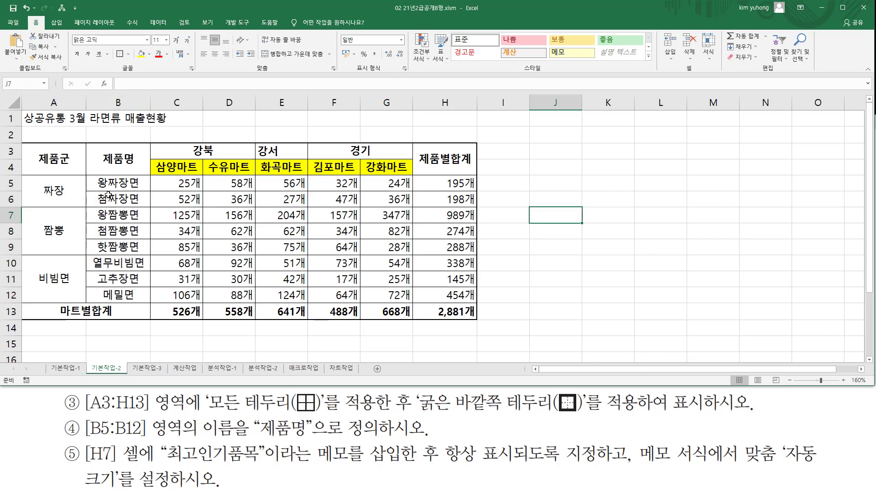
{"action": "left_click_drag", "start_coordinate": [112, 188], "coordinate": [118, 292]}
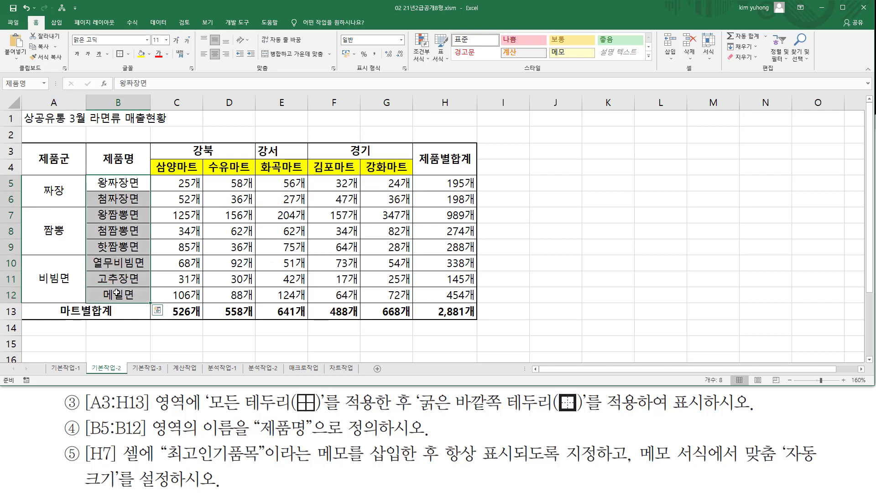
{"action": "left_click_drag", "start_coordinate": [3, 90], "coordinate": [35, 90]}
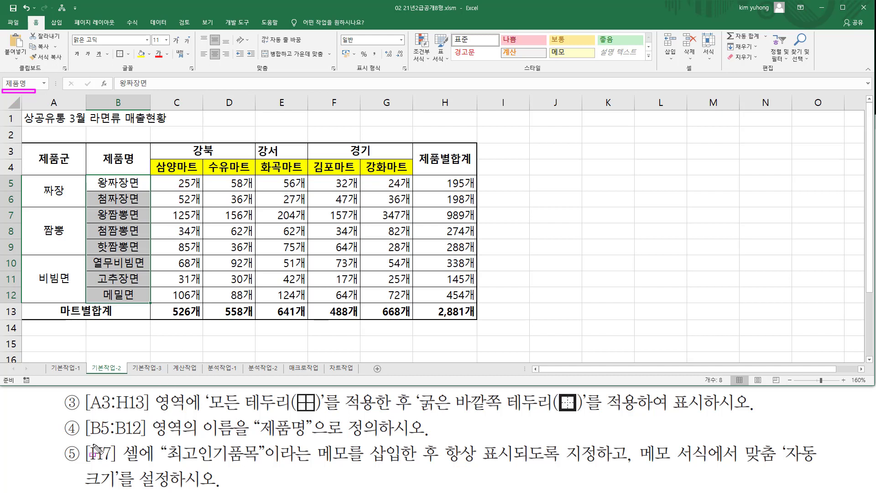
- Insert a memo in cell H7 with the text 최고인기품목
{"action": "mouse_move", "coordinate": [82, 440]}
{"action": "left_mouse_down"}
{"action": "mouse_move", "coordinate": [91, 461]}
{"action": "mouse_move", "coordinate": [142, 465]}
{"action": "left_mouse_up"}
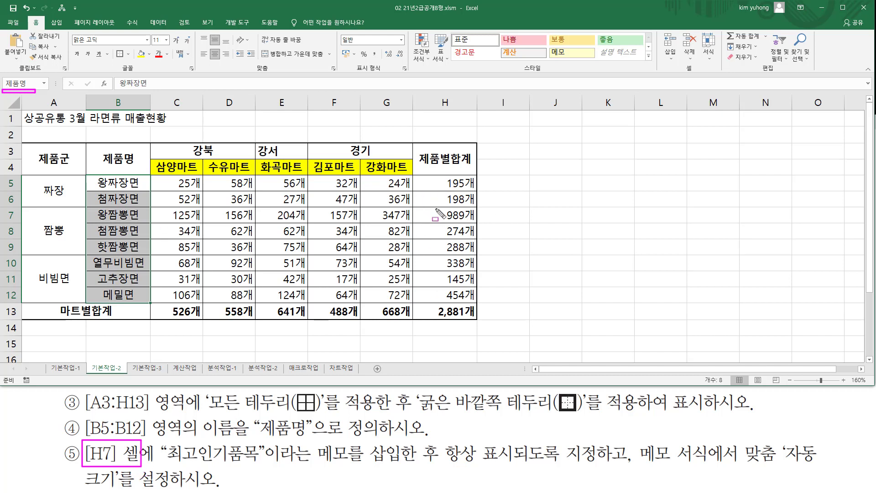
{"action": "left_click_drag", "start_coordinate": [437, 210], "coordinate": [478, 223]}
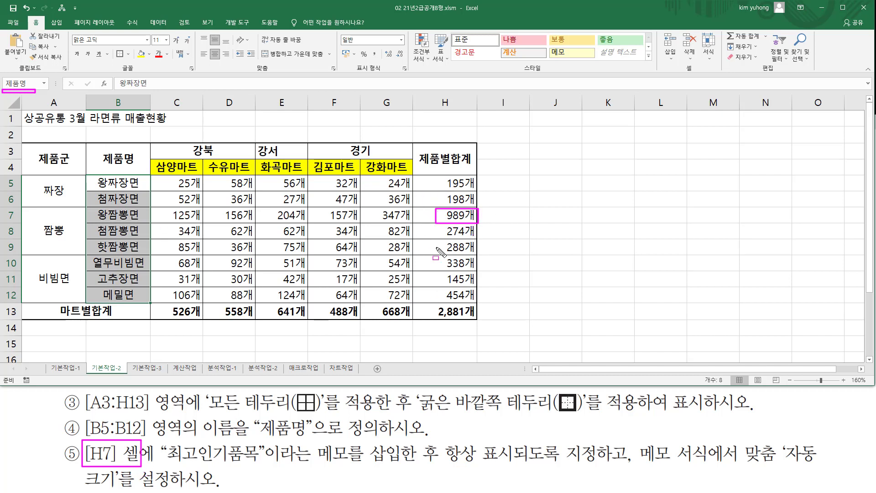
{"action": "left_click_drag", "start_coordinate": [167, 463], "coordinate": [263, 464]}
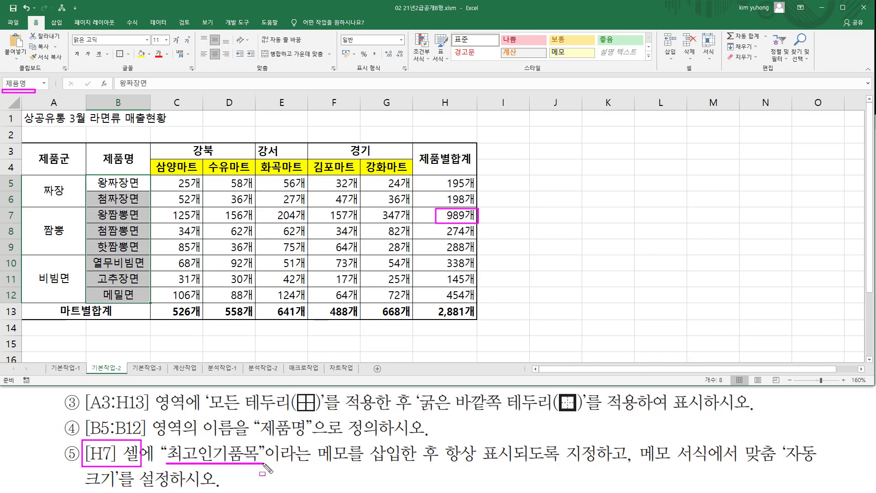
{"action": "mouse_move", "coordinate": [318, 463]}
{"action": "left_mouse_down"}
{"action": "mouse_move", "coordinate": [396, 463]}
{"action": "mouse_move", "coordinate": [421, 440]}
{"action": "mouse_move", "coordinate": [449, 465]}
{"action": "mouse_move", "coordinate": [733, 465]}
{"action": "left_mouse_up"}
{"action": "mouse_move", "coordinate": [760, 436]}
{"action": "left_mouse_down"}
{"action": "mouse_move", "coordinate": [745, 450]}
{"action": "mouse_move", "coordinate": [774, 456]}
{"action": "mouse_move", "coordinate": [775, 435]}
{"action": "mouse_move", "coordinate": [804, 464]}
{"action": "left_mouse_up"}
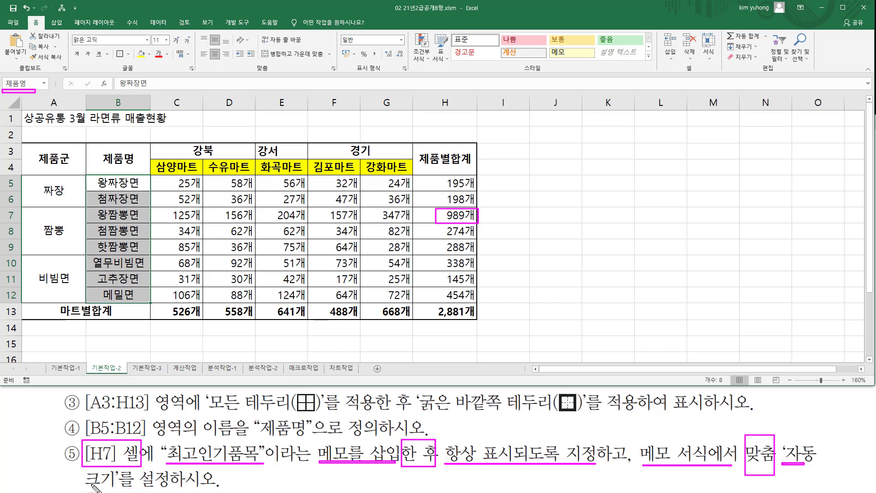
{"action": "left_click_drag", "start_coordinate": [86, 487], "coordinate": [164, 487]}
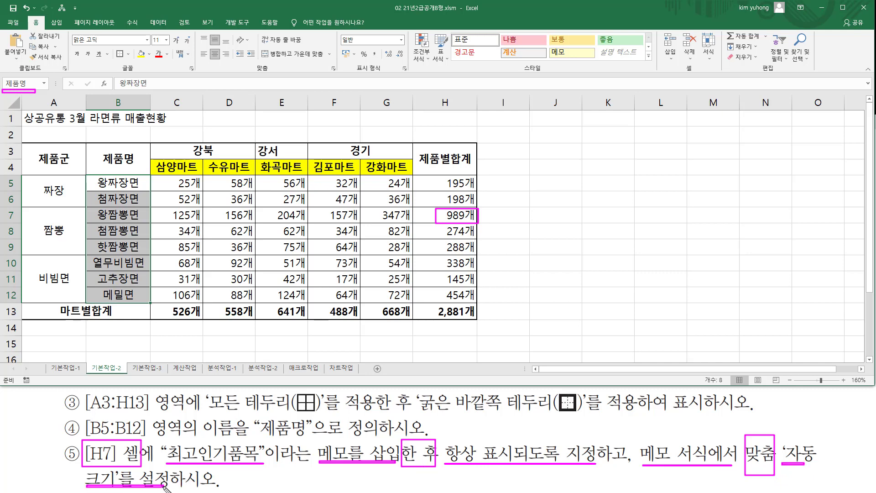
{"action": "key", "text": "Escape"}
{"action": "left_click", "coordinate": [452, 215]}
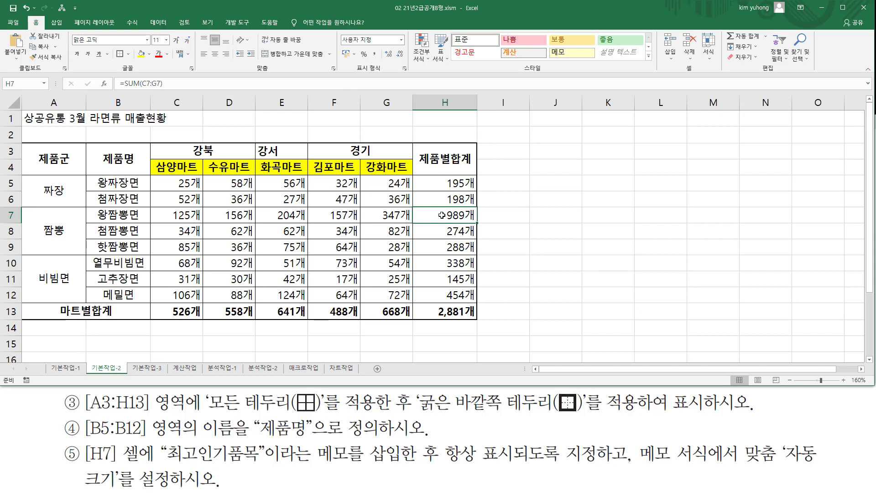
{"action": "right_click", "coordinate": [442, 215]}
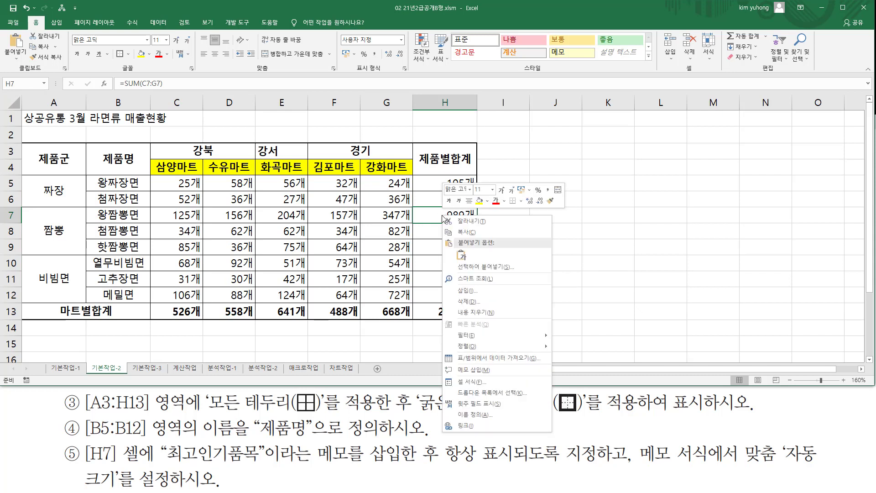
{"action": "left_click", "coordinate": [475, 371]}
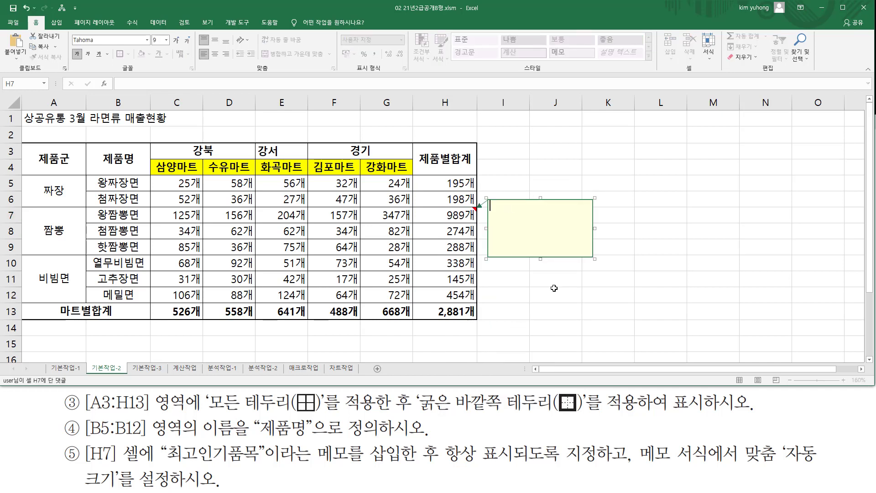
{"action": "type", "text": "최고인깊품ㅁ"}
{"action": "left_click", "coordinate": [507, 295]}
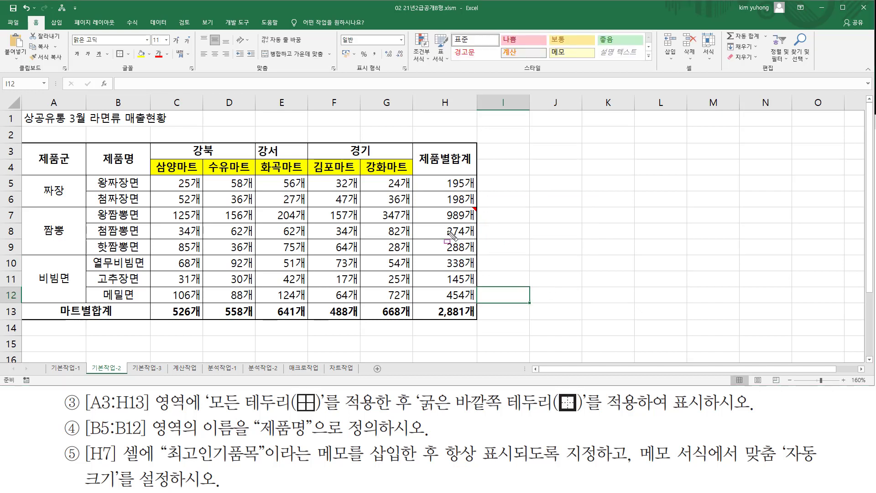
- Set the memo on cell H7 to be always shown
{"action": "left_click", "coordinate": [439, 213]}
{"action": "right_click", "coordinate": [439, 214]}
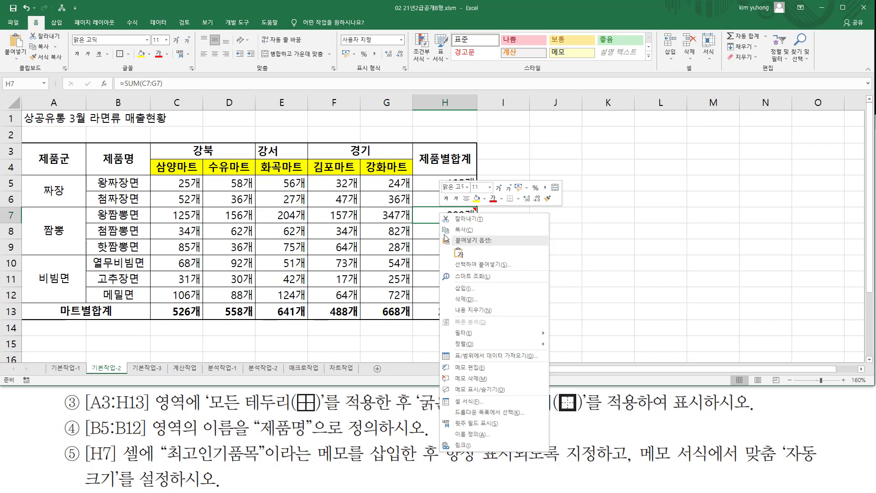
{"action": "left_click", "coordinate": [475, 390]}
{"action": "left_click", "coordinate": [527, 292]}
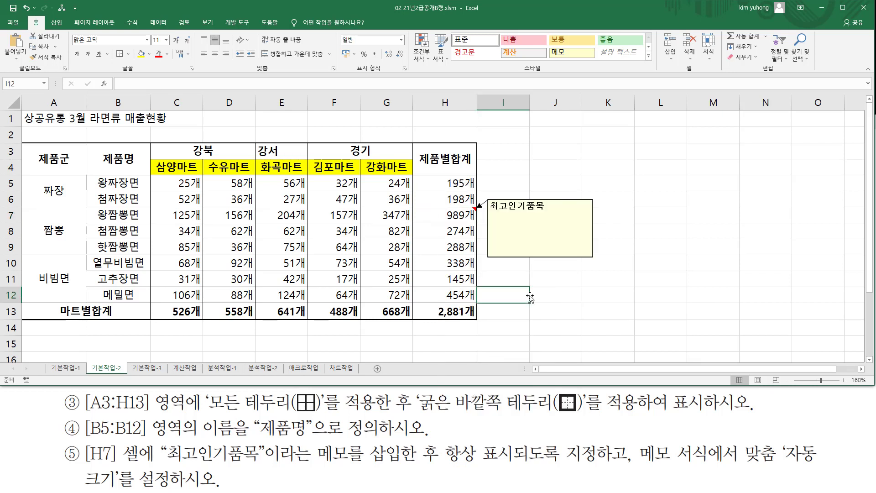
{"action": "left_click", "coordinate": [725, 269]}
{"action": "left_click", "coordinate": [711, 139]}
{"action": "left_click", "coordinate": [563, 137]}
{"action": "left_click", "coordinate": [417, 135]}
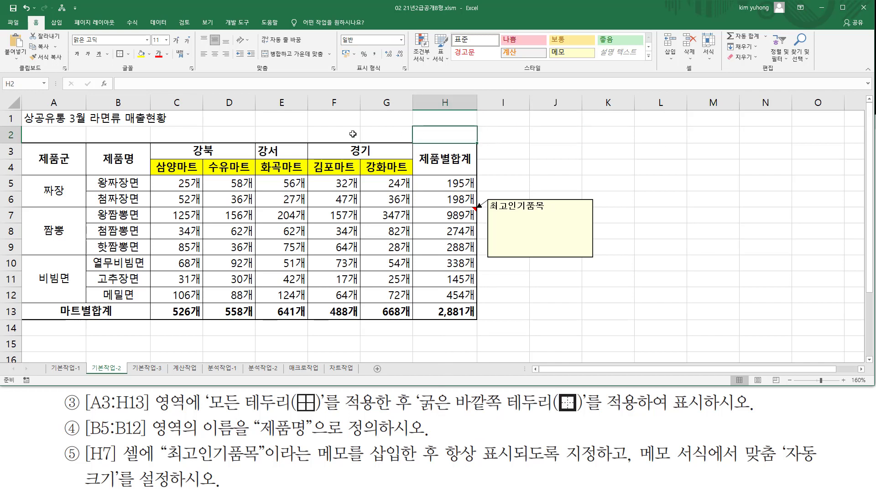
{"action": "left_click", "coordinate": [338, 133]}
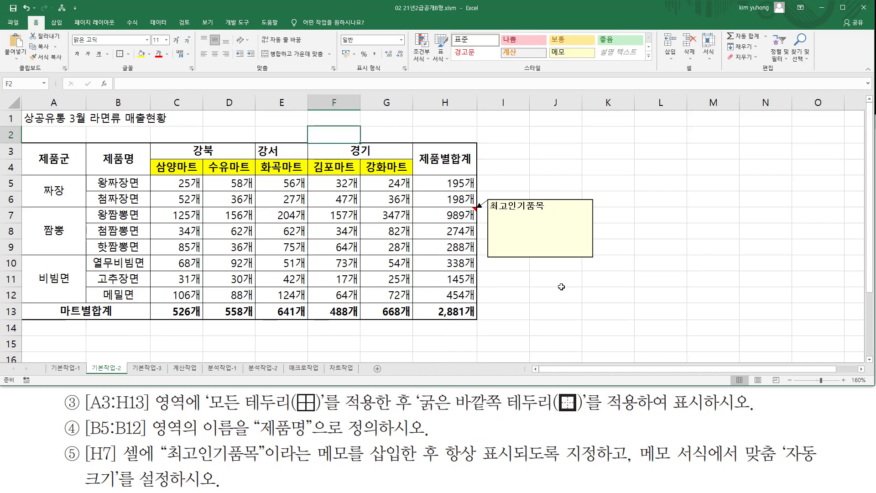
- Turn on automatic size (자동 크기) in the alignment format of the memo attached to cell H7
{"action": "mouse_move", "coordinate": [633, 466]}
{"action": "left_mouse_down"}
{"action": "mouse_move", "coordinate": [708, 466]}
{"action": "mouse_move", "coordinate": [711, 439]}
{"action": "mouse_move", "coordinate": [776, 465]}
{"action": "left_mouse_up"}
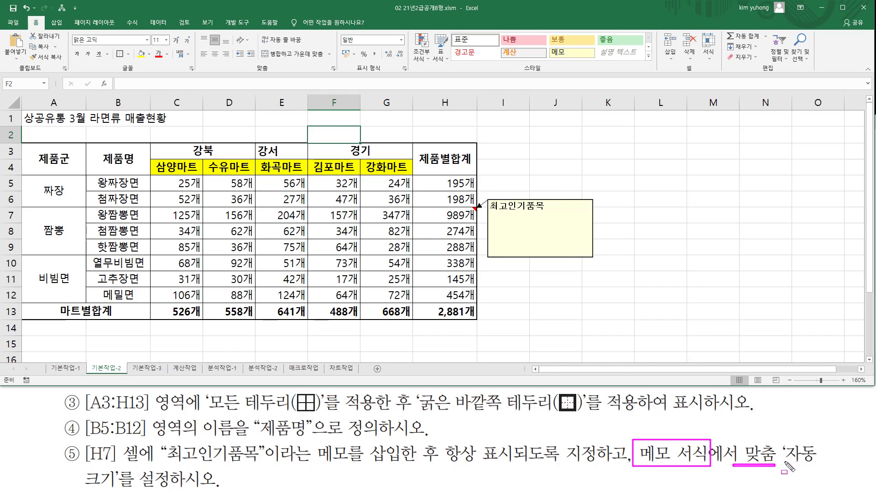
{"action": "key", "text": "Escape"}
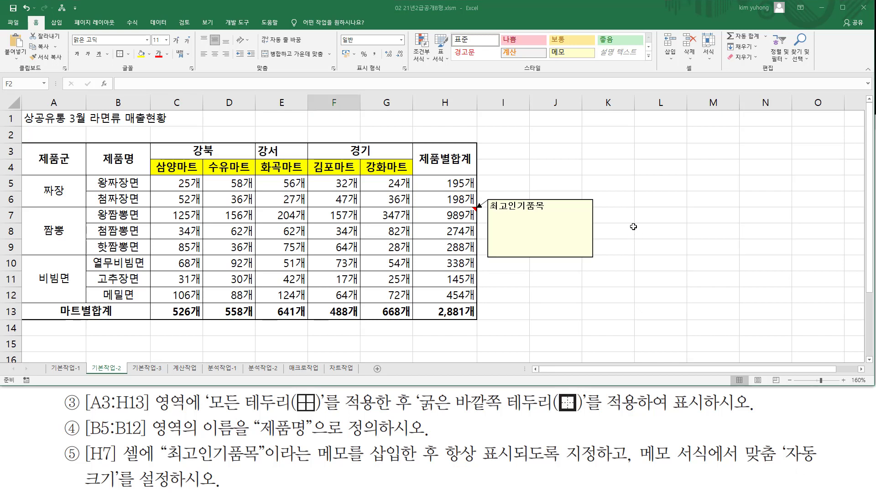
{"action": "left_click", "coordinate": [583, 198]}
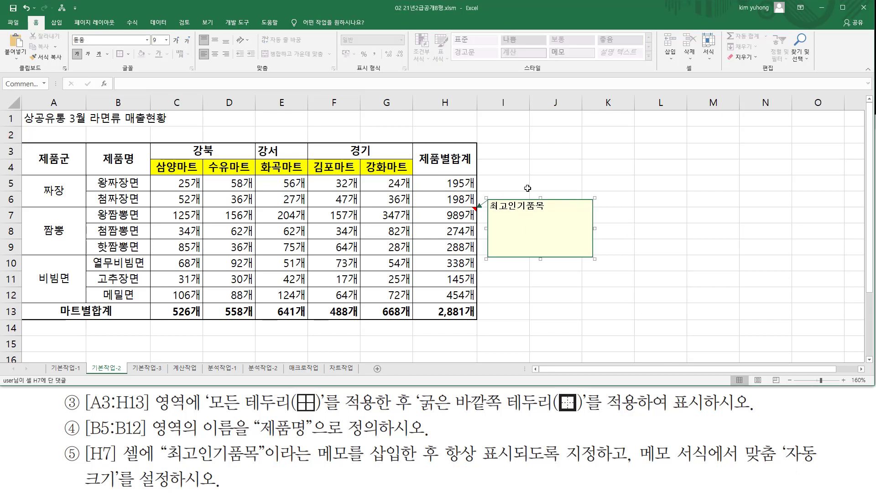
{"action": "right_click", "coordinate": [551, 199]}
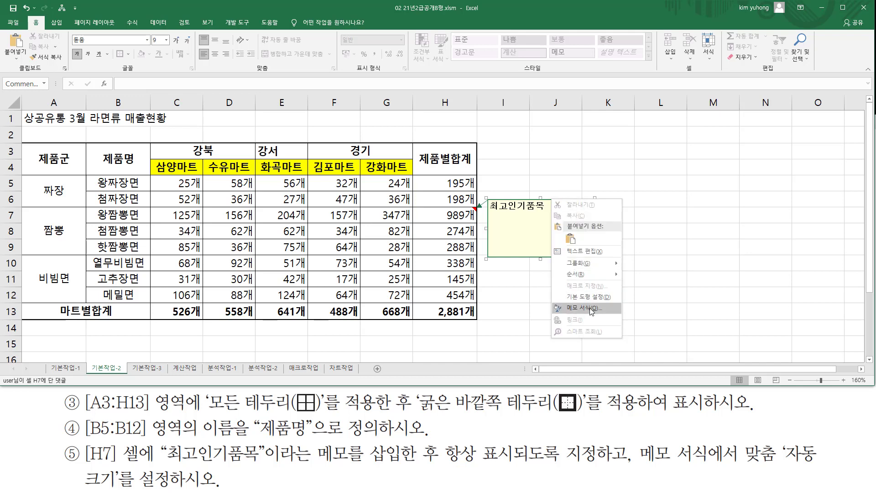
{"action": "left_click", "coordinate": [584, 308]}
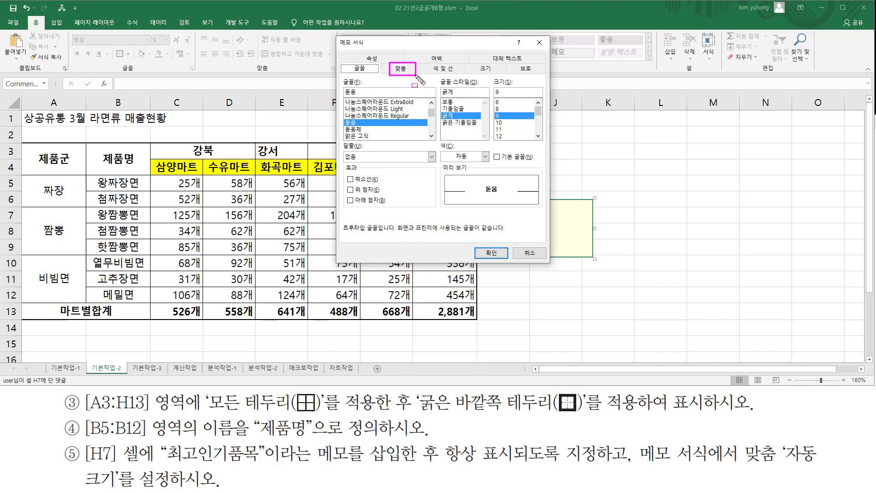
{"action": "left_click", "coordinate": [401, 72]}
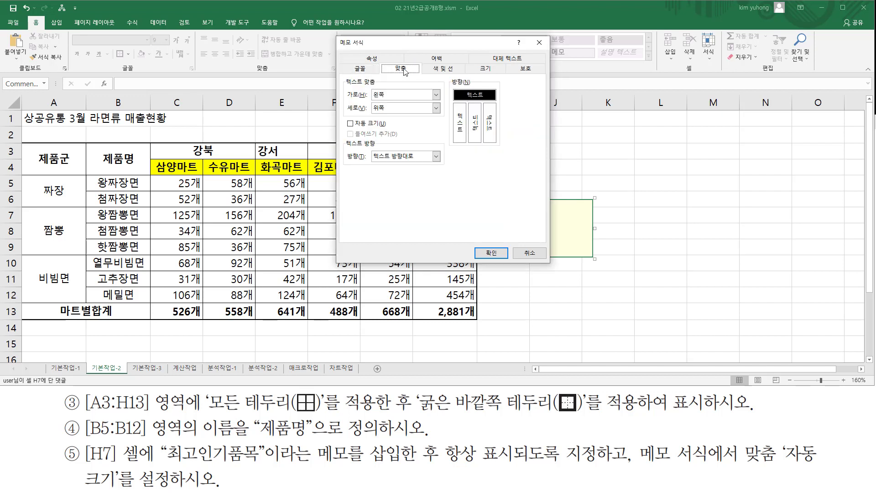
{"action": "left_click", "coordinate": [355, 126]}
{"action": "left_click", "coordinate": [491, 252]}
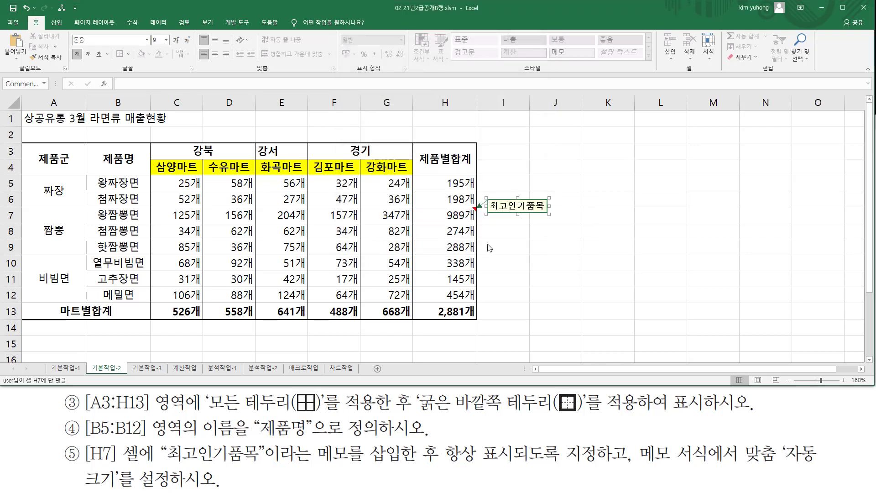
{"action": "left_click", "coordinate": [664, 276]}
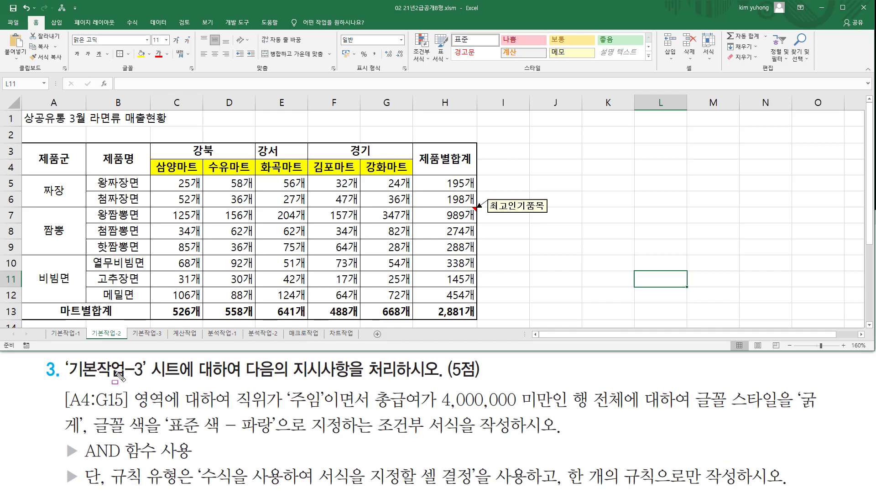
- Switch to the 기본작업-3 sheet
{"action": "left_click_drag", "start_coordinate": [67, 380], "coordinate": [148, 380]}
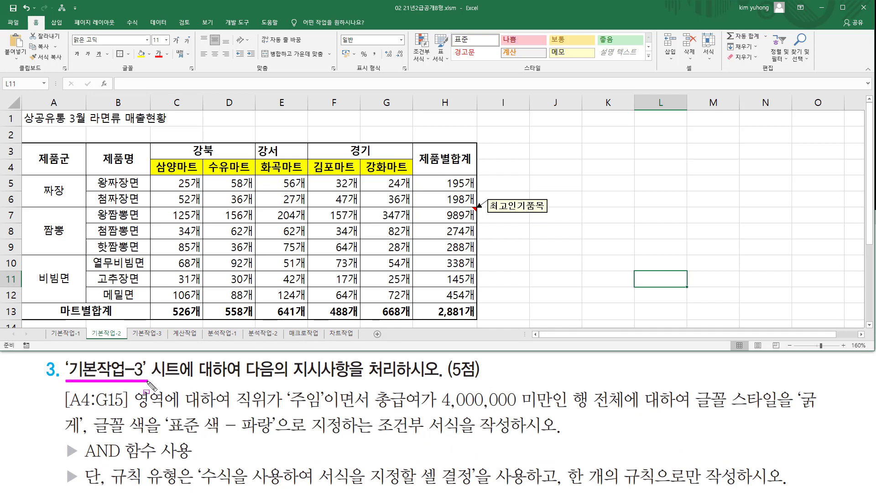
{"action": "left_click_drag", "start_coordinate": [129, 322], "coordinate": [168, 338]}
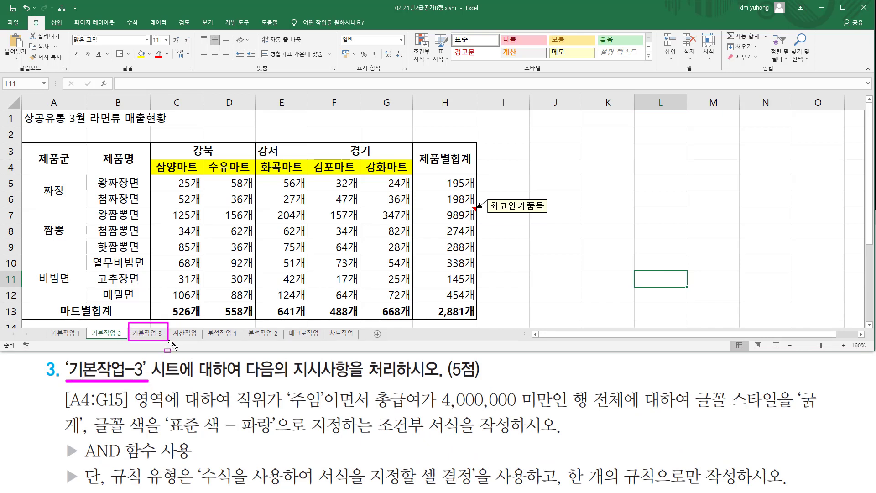
{"action": "left_click", "coordinate": [160, 335]}
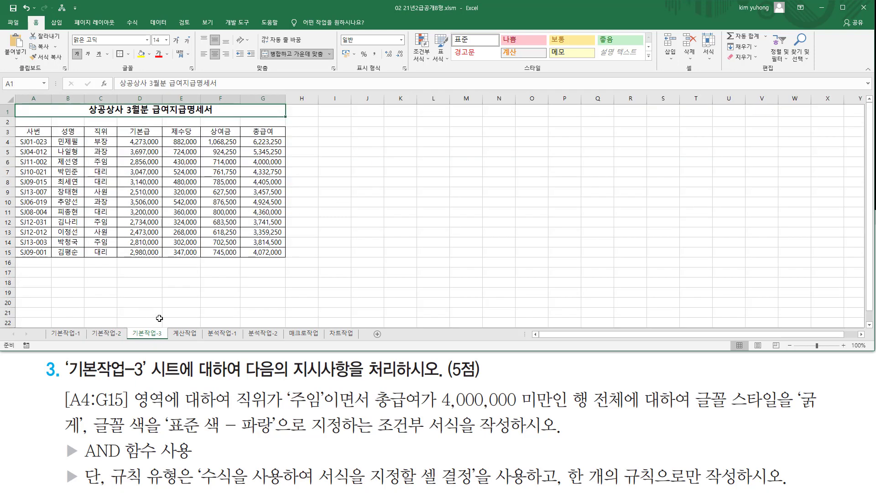
{"action": "scroll", "coordinate": [291, 242], "scroll_direction": "up", "scroll_amount": 6}
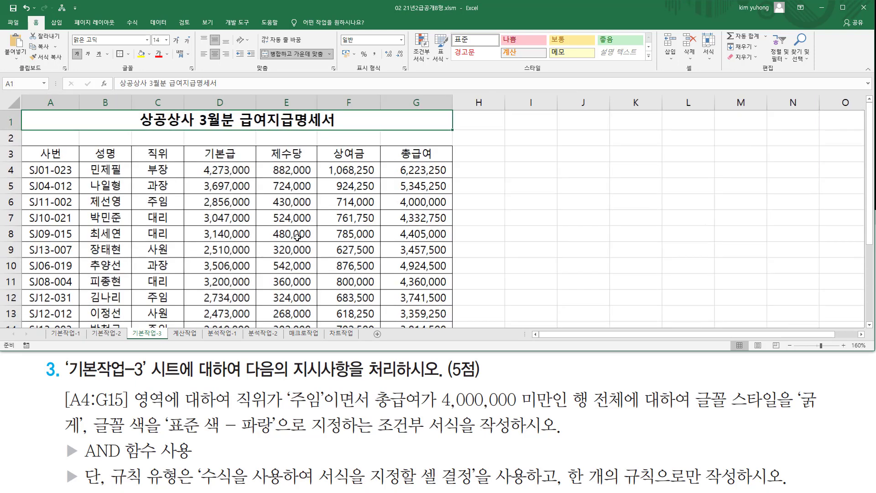
{"action": "scroll", "coordinate": [213, 228], "scroll_direction": "down", "scroll_amount": 5}
{"action": "scroll", "coordinate": [213, 228], "scroll_direction": "up", "scroll_amount": 5}
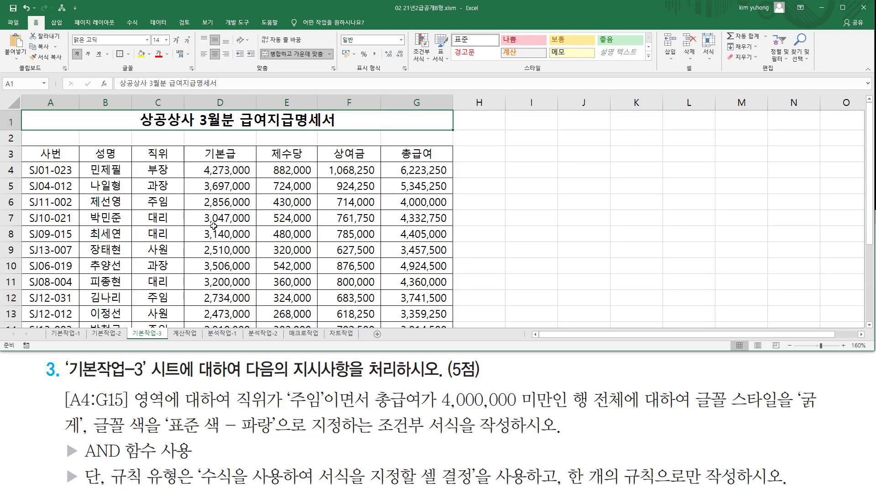
{"action": "left_click_drag", "start_coordinate": [248, 377], "coordinate": [485, 378]}
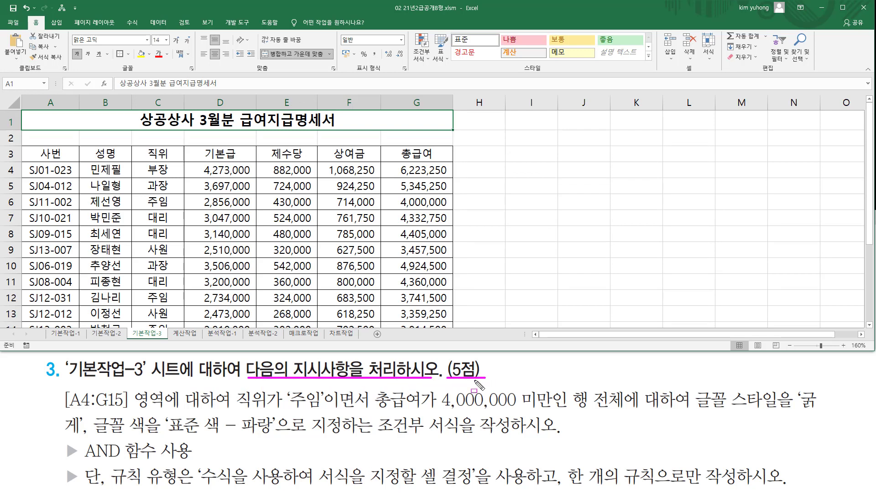
{"action": "mouse_move", "coordinate": [63, 388]}
{"action": "left_mouse_down"}
{"action": "mouse_move", "coordinate": [138, 424]}
{"action": "mouse_move", "coordinate": [166, 413]}
{"action": "left_mouse_up"}
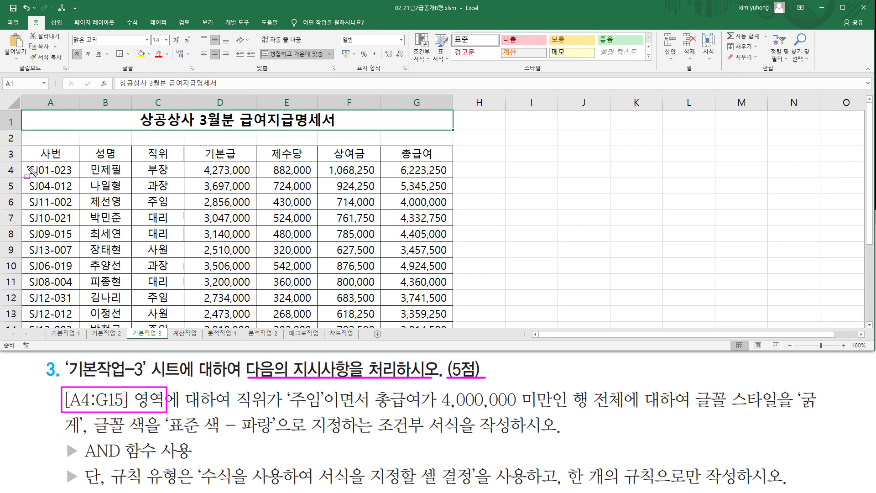
{"action": "left_click_drag", "start_coordinate": [25, 165], "coordinate": [72, 175]}
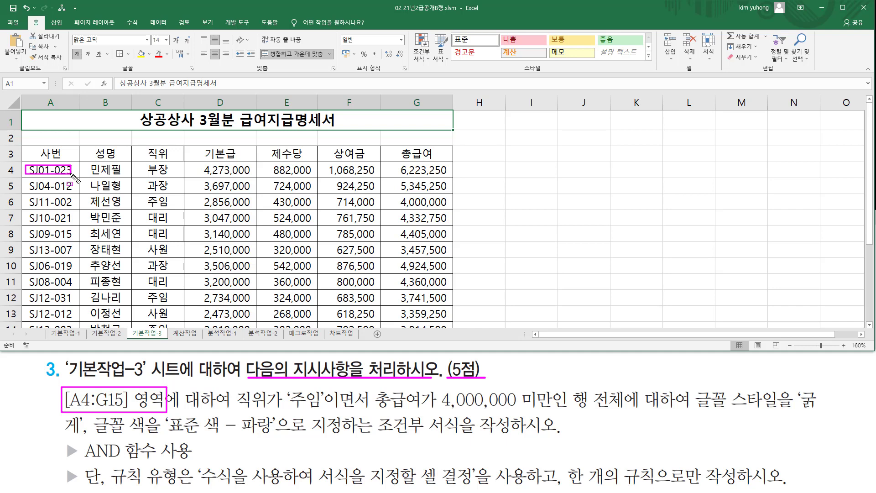
{"action": "key", "text": "Escape"}
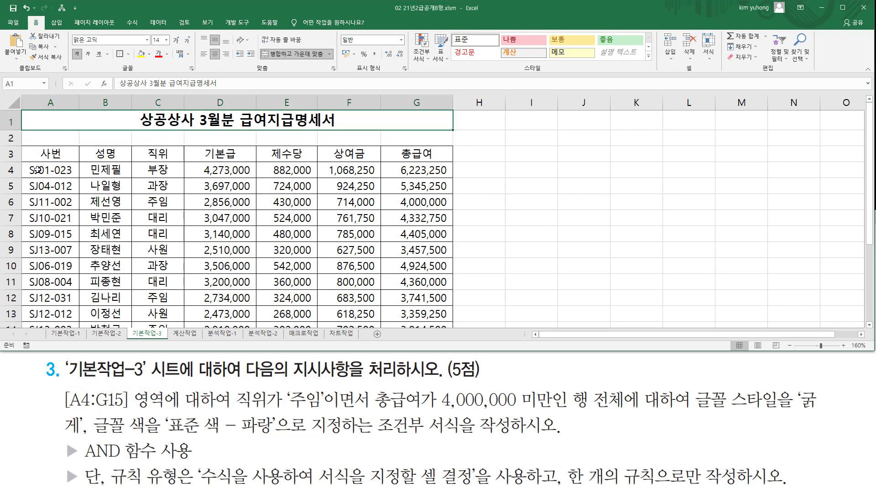
- Select the payroll data range A4:G15 without the header row
{"action": "left_click", "coordinate": [48, 170]}
{"action": "left_click_drag", "start_coordinate": [142, 185], "coordinate": [412, 293]}
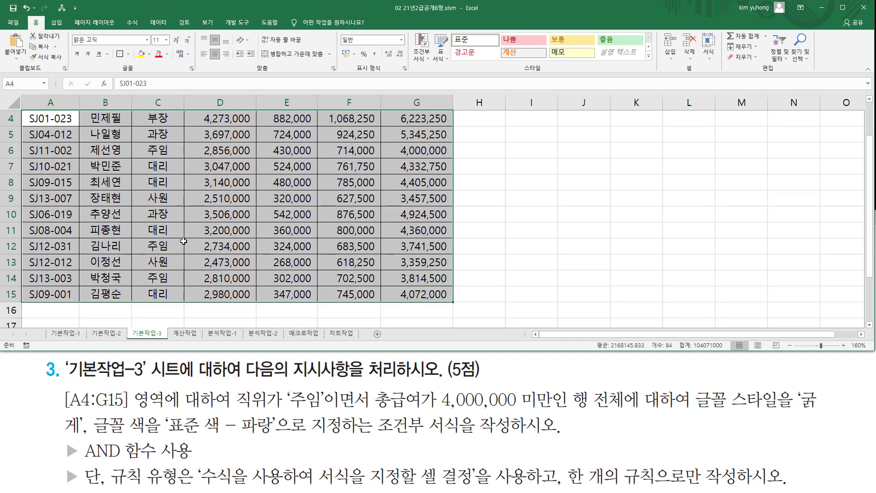
{"action": "scroll", "coordinate": [184, 241], "scroll_direction": "up", "scroll_amount": 1}
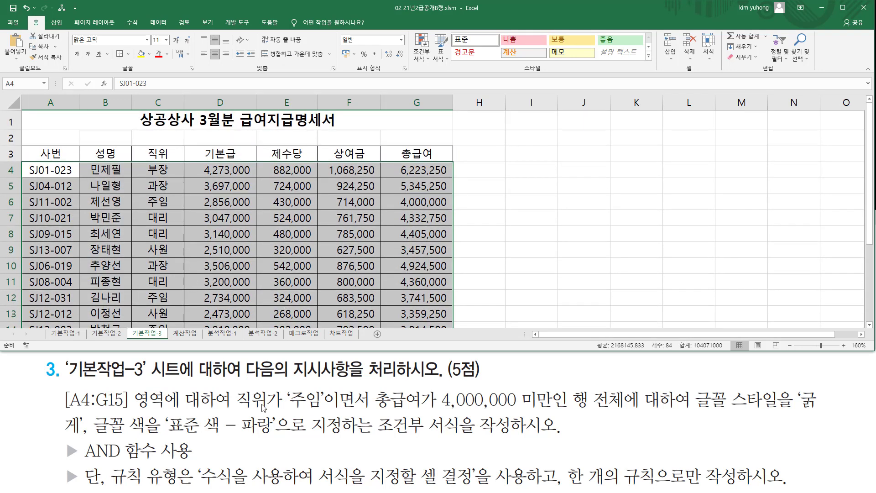
{"action": "mouse_move", "coordinate": [231, 382]}
{"action": "left_mouse_down"}
{"action": "mouse_move", "coordinate": [325, 414]}
{"action": "mouse_move", "coordinate": [367, 412]}
{"action": "mouse_move", "coordinate": [375, 384]}
{"action": "mouse_move", "coordinate": [502, 416]}
{"action": "mouse_move", "coordinate": [627, 417]}
{"action": "left_mouse_up"}
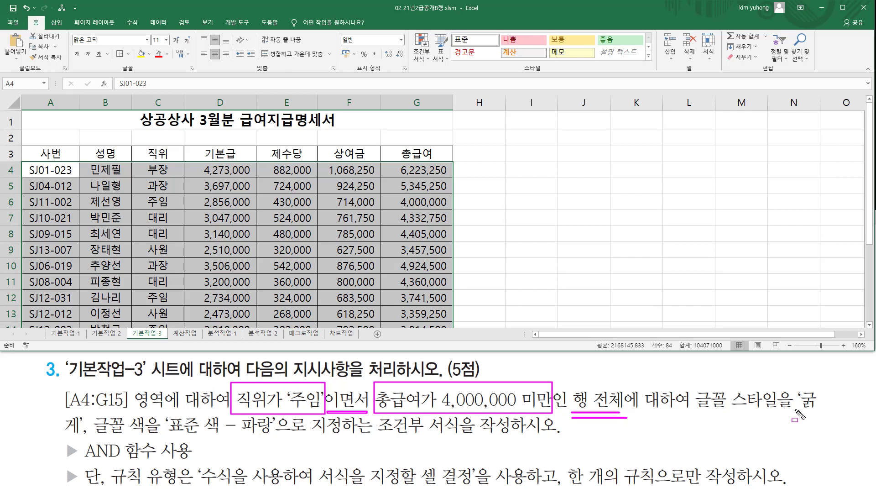
{"action": "left_click_drag", "start_coordinate": [797, 410], "coordinate": [824, 411]}
{"action": "mouse_move", "coordinate": [57, 431]}
{"action": "left_mouse_down"}
{"action": "mouse_move", "coordinate": [271, 437]}
{"action": "mouse_move", "coordinate": [278, 420]}
{"action": "left_mouse_up"}
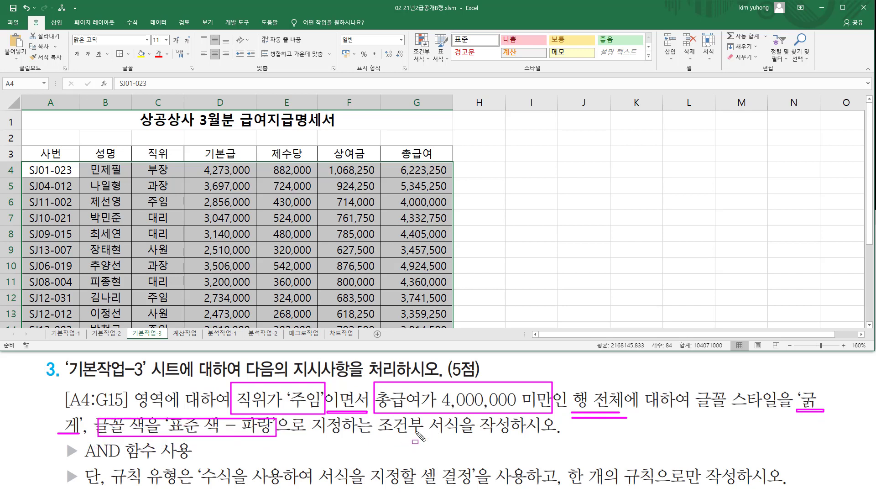
{"action": "left_click_drag", "start_coordinate": [379, 437], "coordinate": [464, 437]}
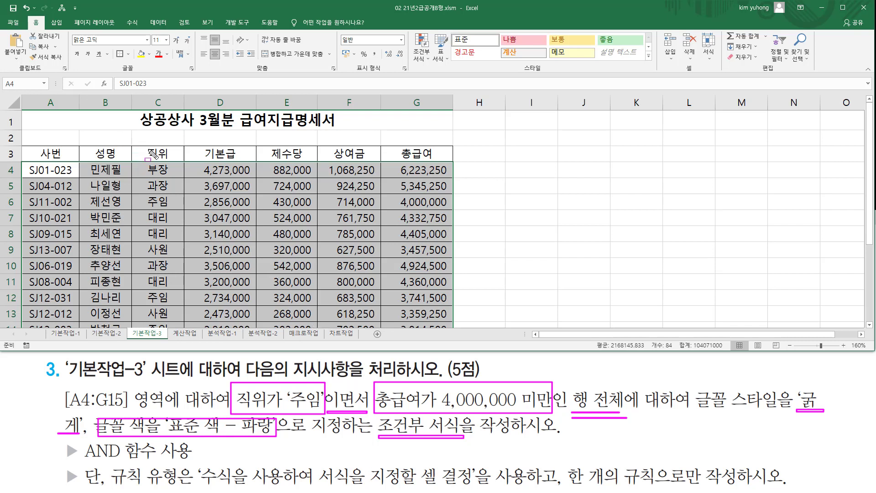
{"action": "left_click_drag", "start_coordinate": [145, 145], "coordinate": [178, 163]}
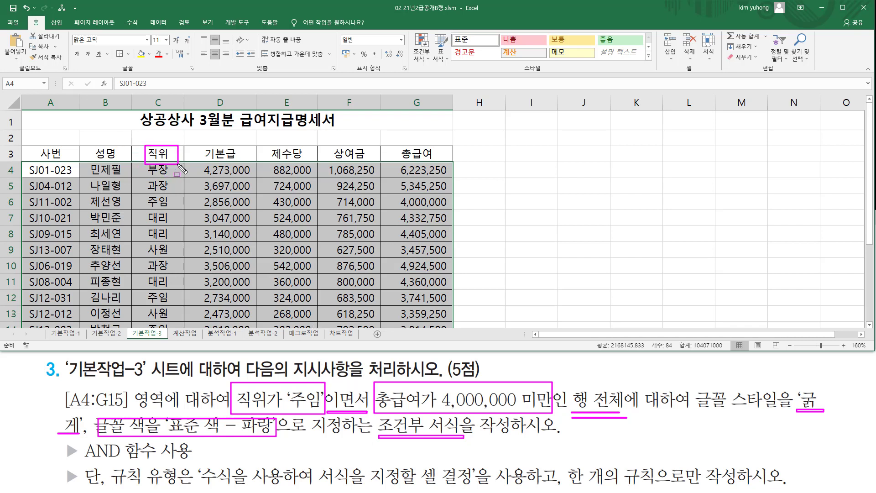
{"action": "mouse_move", "coordinate": [394, 142]}
{"action": "left_mouse_down"}
{"action": "mouse_move", "coordinate": [424, 162]}
{"action": "mouse_move", "coordinate": [447, 165]}
{"action": "left_mouse_up"}
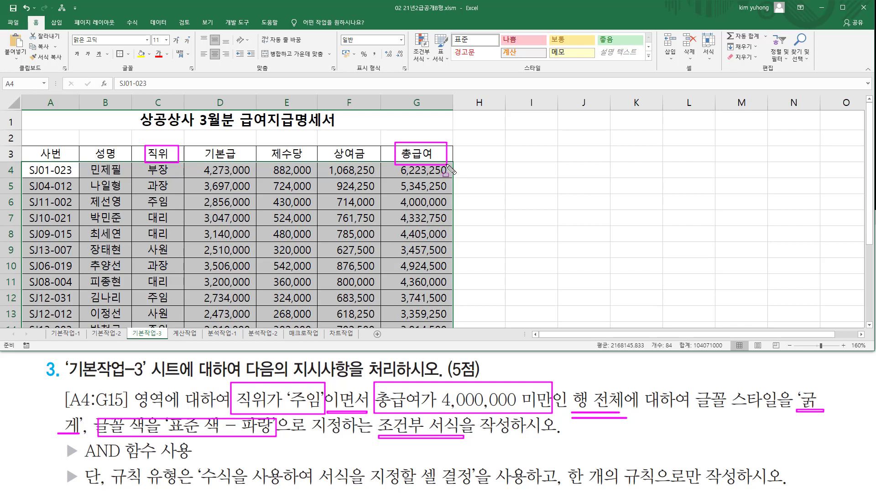
{"action": "left_click_drag", "start_coordinate": [328, 412], "coordinate": [365, 409]}
{"action": "left_click_drag", "start_coordinate": [81, 461], "coordinate": [190, 459]}
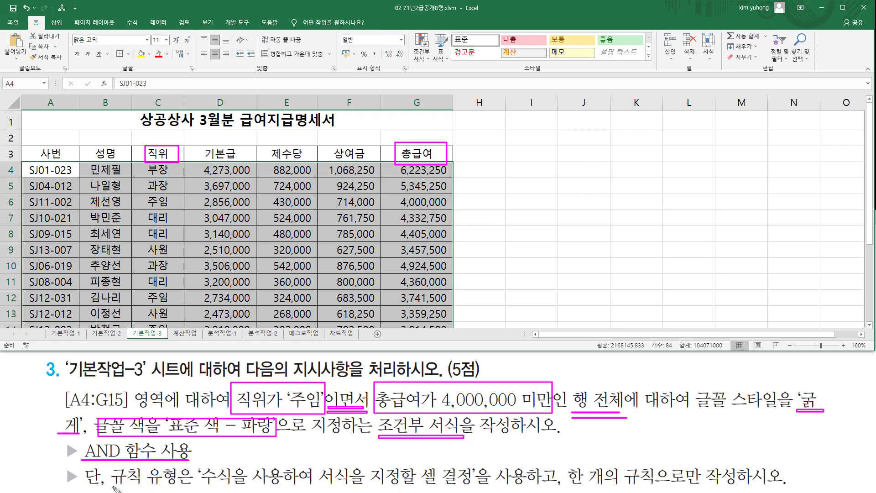
{"action": "mouse_move", "coordinate": [111, 486]}
{"action": "left_mouse_down"}
{"action": "mouse_move", "coordinate": [177, 486]}
{"action": "mouse_move", "coordinate": [198, 460]}
{"action": "mouse_move", "coordinate": [199, 487]}
{"action": "left_mouse_up"}
{"action": "left_click_drag", "start_coordinate": [345, 488], "coordinate": [475, 489]}
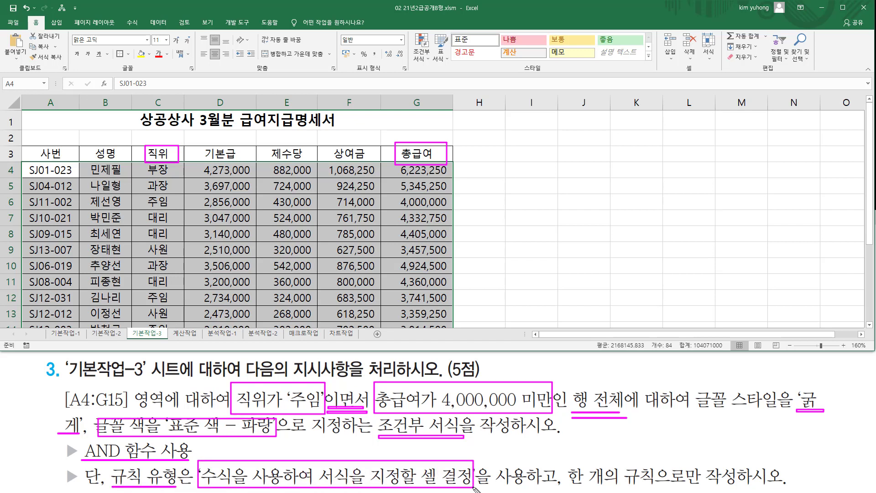
{"action": "left_click_drag", "start_coordinate": [561, 486], "coordinate": [708, 487]}
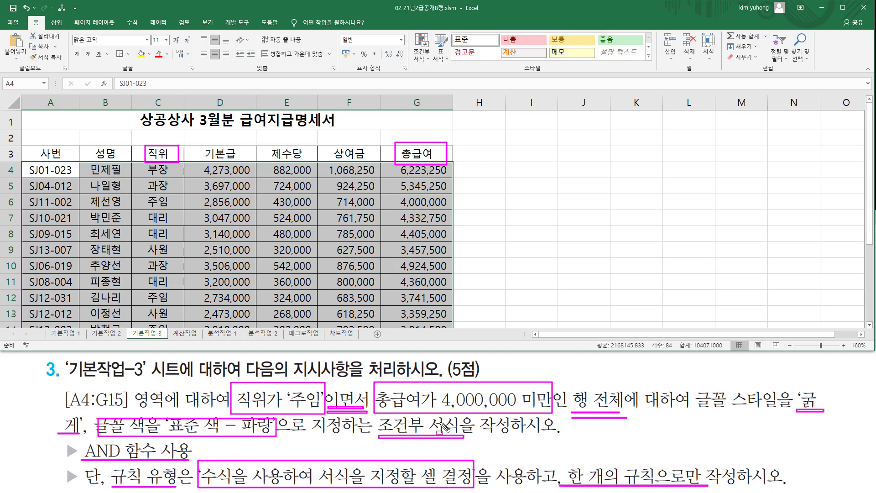
{"action": "key", "text": "Escape"}
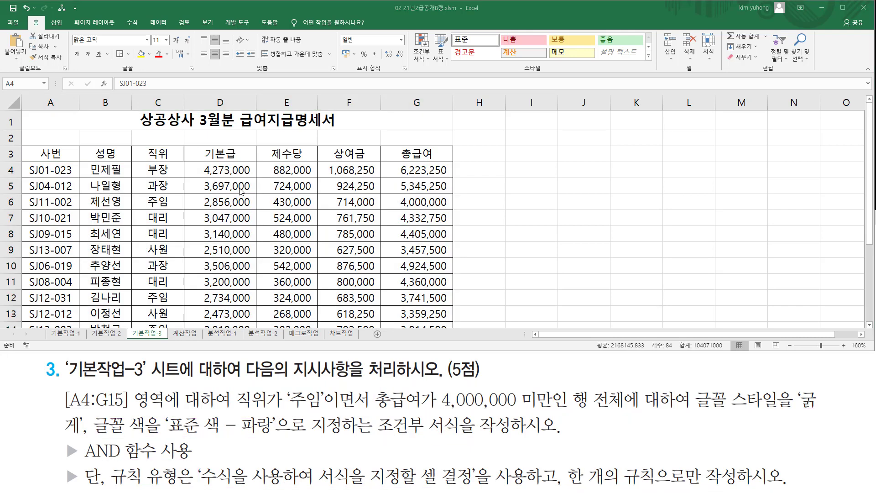
- Start a new conditional formatting rule for A4:G15 with the rule type '수식을 사용하여 서식을 지정할 셀 결정'
{"action": "key", "text": "ctrl+shift+Right"}
{"action": "key", "text": "ctrl+shift+Down"}
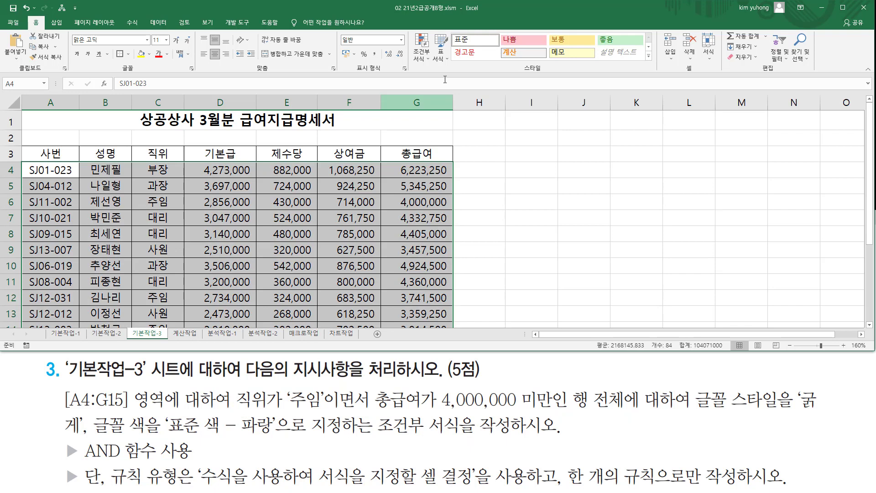
{"action": "key", "text": "ctrl+2"}
{"action": "left_click_drag", "start_coordinate": [411, 26], "coordinate": [432, 69]}
{"action": "key", "text": "Escape"}
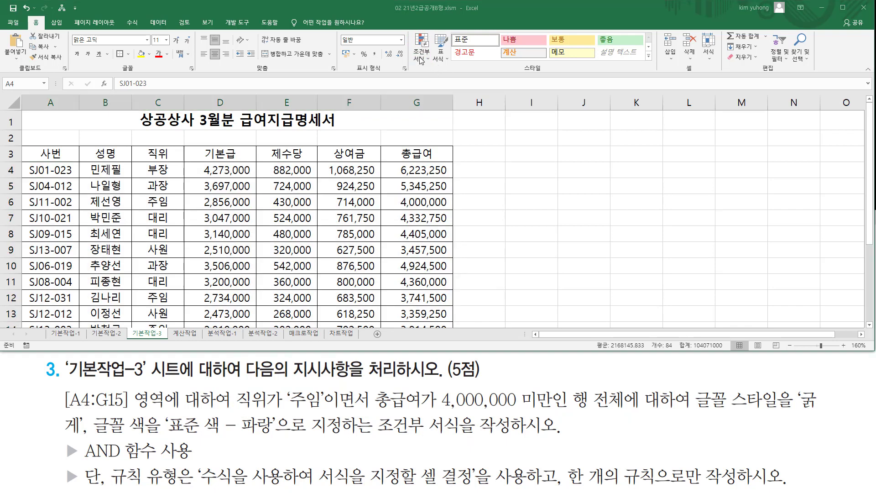
{"action": "left_click", "coordinate": [422, 50]}
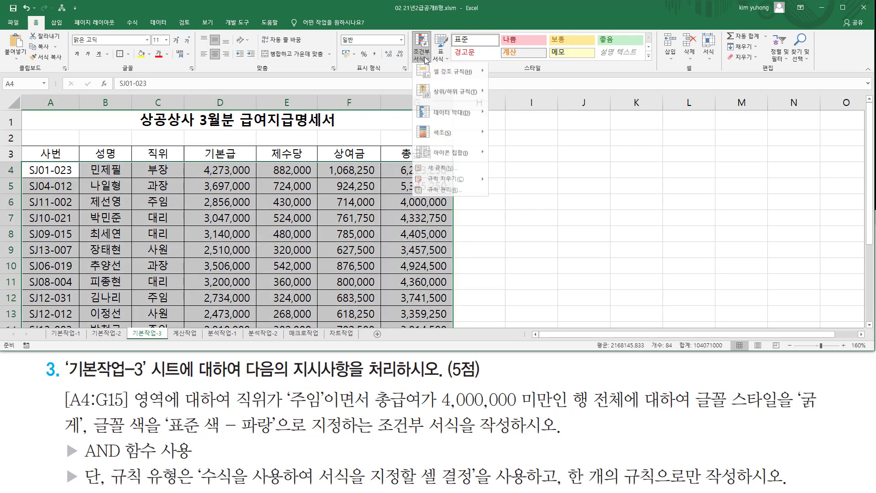
{"action": "left_click", "coordinate": [448, 173]}
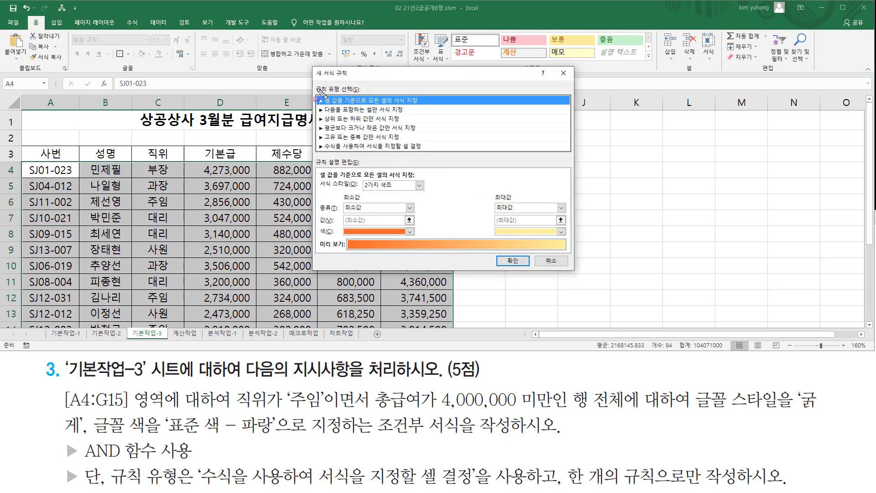
{"action": "left_click_drag", "start_coordinate": [330, 94], "coordinate": [362, 93]}
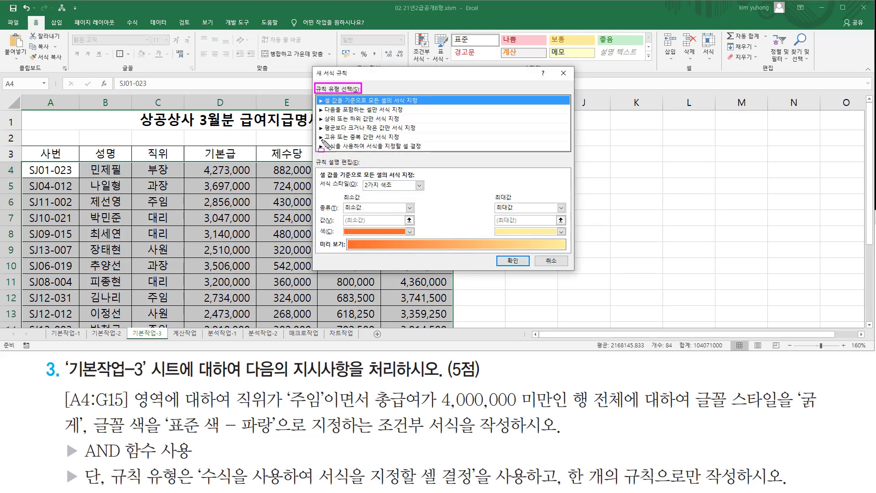
{"action": "left_click_drag", "start_coordinate": [315, 150], "coordinate": [432, 154]}
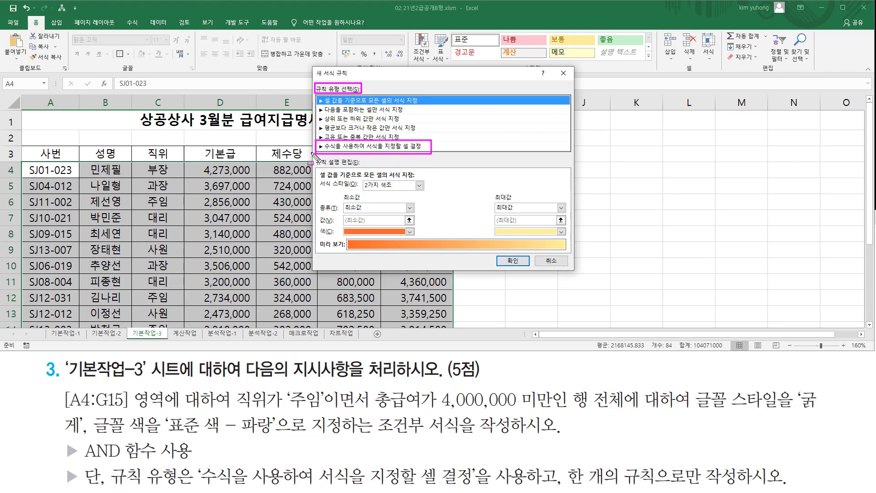
{"action": "left_click", "coordinate": [419, 147]}
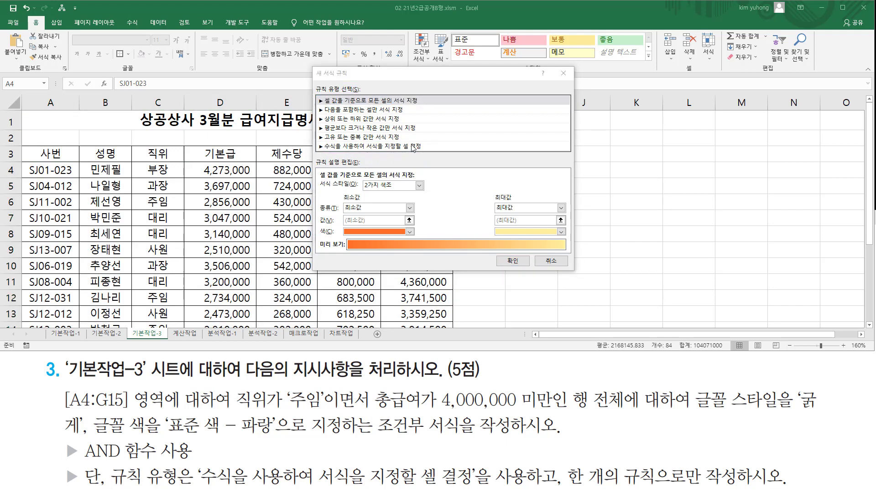
{"action": "left_click", "coordinate": [348, 187]}
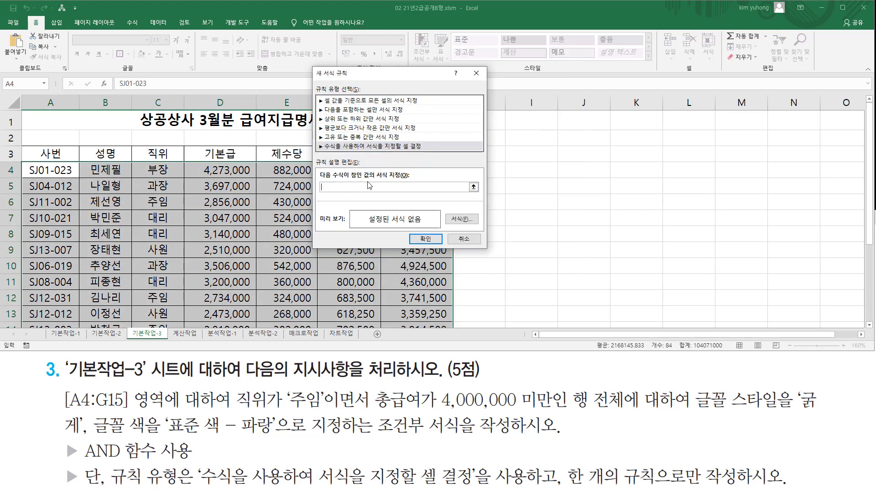
- Enter the rule formula =and($C$4="주임",$G$4<4000000), referencing the first data row's 직위 and 총급여 cells
{"action": "left_click_drag", "start_coordinate": [368, 73], "coordinate": [535, 83]}
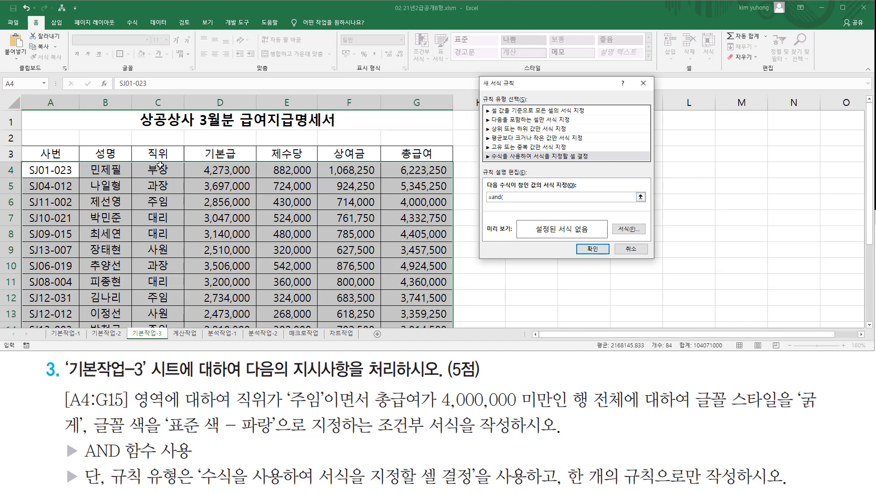
{"action": "left_click", "coordinate": [158, 170]}
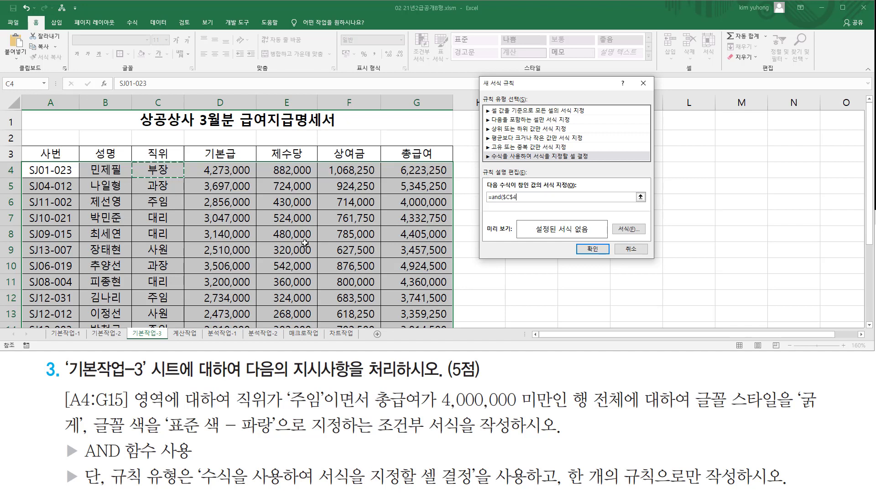
{"action": "type", "text": "=\"주임"}
{"action": "type", "text": "\","}
{"action": "left_click", "coordinate": [401, 173]}
{"action": "type", "text": "<4000000"}
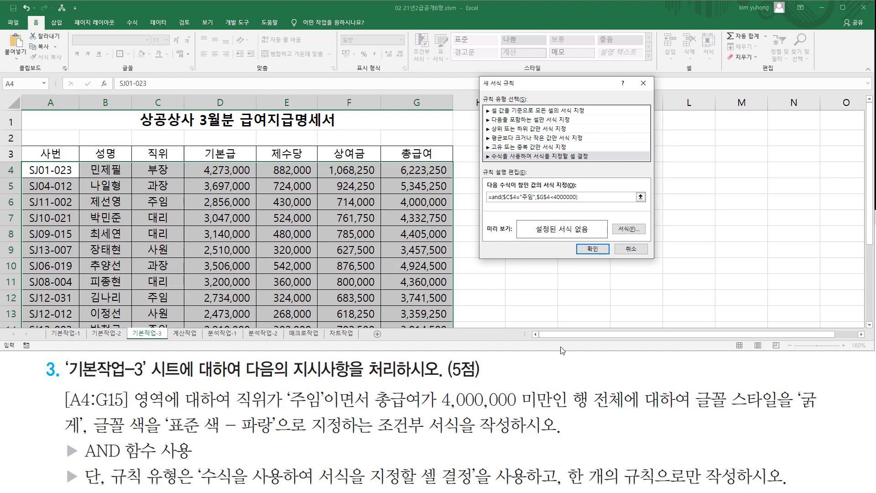
{"action": "mouse_move", "coordinate": [239, 409]}
{"action": "left_mouse_down"}
{"action": "mouse_move", "coordinate": [509, 411]}
{"action": "mouse_move", "coordinate": [554, 379]}
{"action": "mouse_move", "coordinate": [601, 409]}
{"action": "mouse_move", "coordinate": [632, 416]}
{"action": "left_mouse_up"}
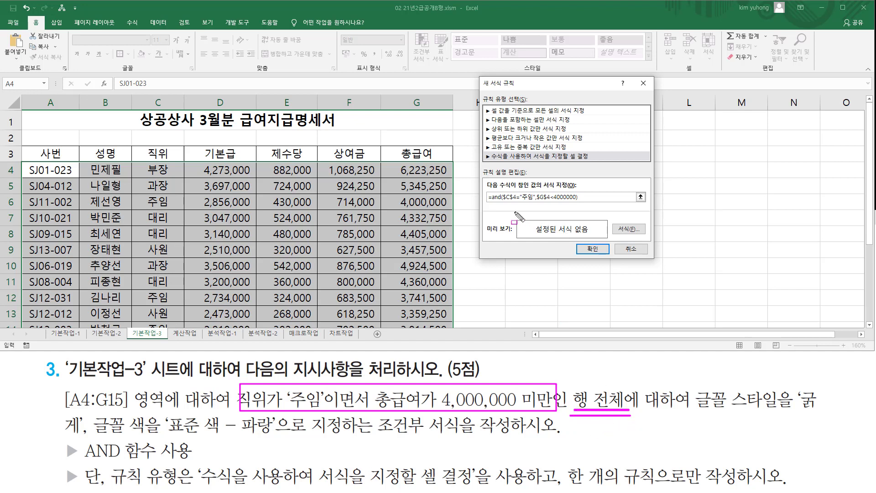
{"action": "left_click_drag", "start_coordinate": [505, 199], "coordinate": [553, 203]}
{"action": "key", "text": "Escape"}
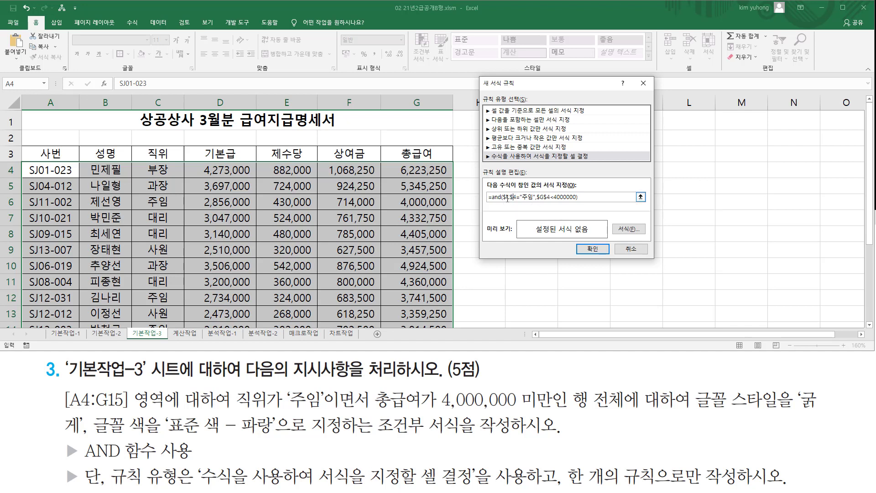
- Change both references in the rule formula to column-absolute only, giving =and($C4="주임",$G4<4000000)
{"action": "left_click", "coordinate": [508, 197]}
{"action": "key", "text": "F4"}
{"action": "left_click", "coordinate": [543, 197]}
{"action": "key", "text": "F4"}
{"action": "key", "text": "F4"}
{"action": "left_click", "coordinate": [575, 197]}
{"action": "left_click_drag", "start_coordinate": [488, 204], "coordinate": [573, 203]}
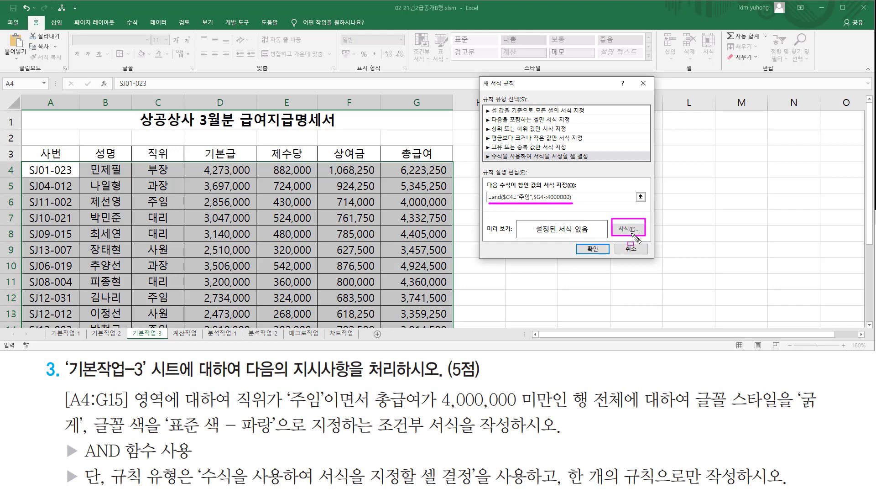
- Set the font style of the rule's format to bold (굵게)
{"action": "left_click", "coordinate": [629, 229]}
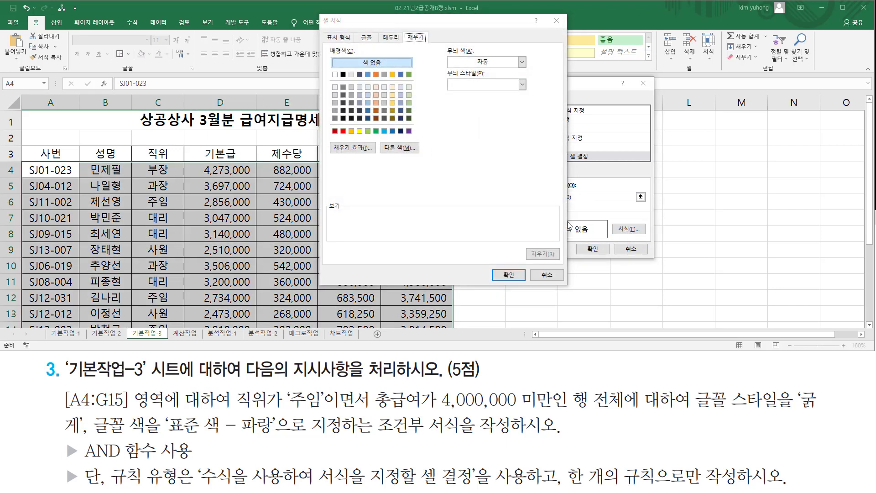
{"action": "left_click", "coordinate": [364, 39]}
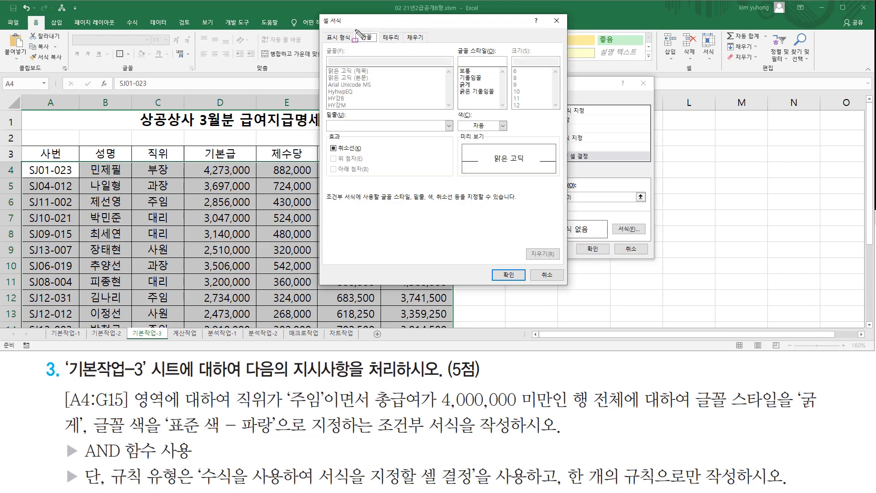
{"action": "left_click_drag", "start_coordinate": [355, 30], "coordinate": [380, 45]}
{"action": "left_click_drag", "start_coordinate": [459, 78], "coordinate": [476, 89]}
{"action": "left_click", "coordinate": [466, 84]}
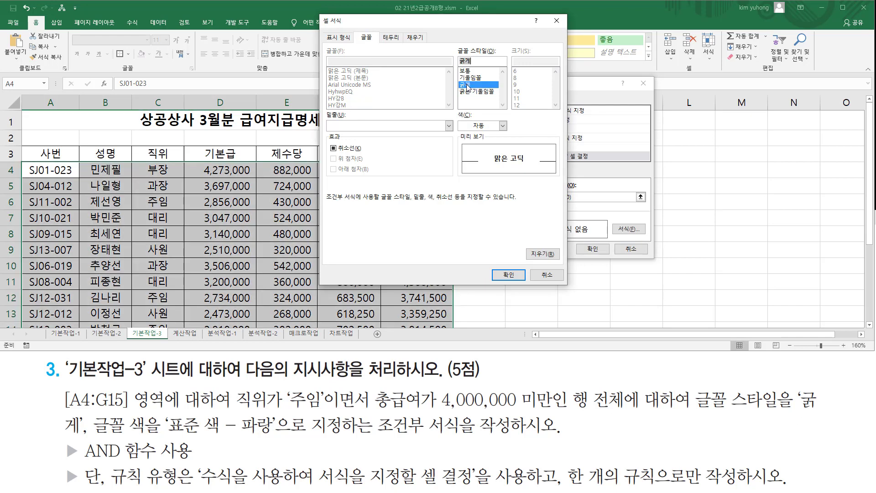
- Set the rule's font color to standard blue (표준 색 - 파랑) and apply the finished rule to A4:G15
{"action": "mouse_move", "coordinate": [94, 413]}
{"action": "left_mouse_down"}
{"action": "mouse_move", "coordinate": [155, 434]}
{"action": "mouse_move", "coordinate": [263, 432]}
{"action": "left_mouse_up"}
{"action": "mouse_move", "coordinate": [454, 118]}
{"action": "left_mouse_down"}
{"action": "mouse_move", "coordinate": [456, 132]}
{"action": "mouse_move", "coordinate": [514, 140]}
{"action": "left_mouse_up"}
{"action": "key", "text": "Escape"}
{"action": "left_click", "coordinate": [504, 127]}
{"action": "left_click", "coordinate": [504, 127]}
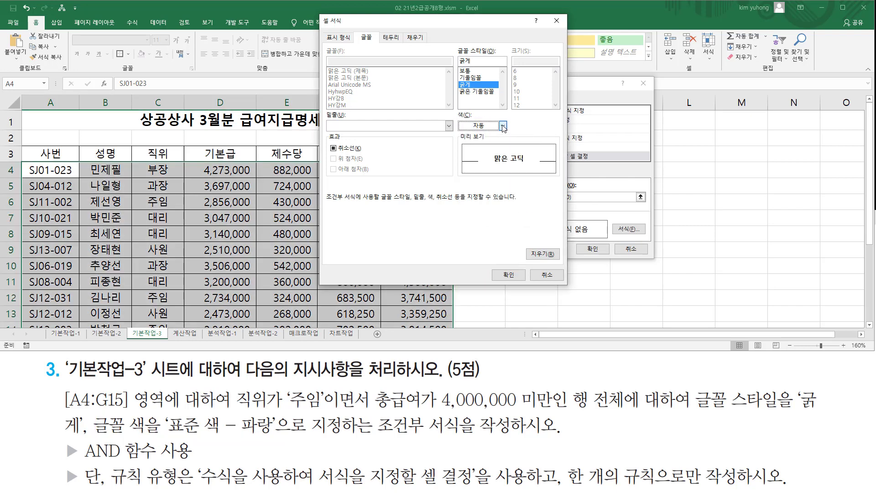
{"action": "left_click", "coordinate": [504, 127]}
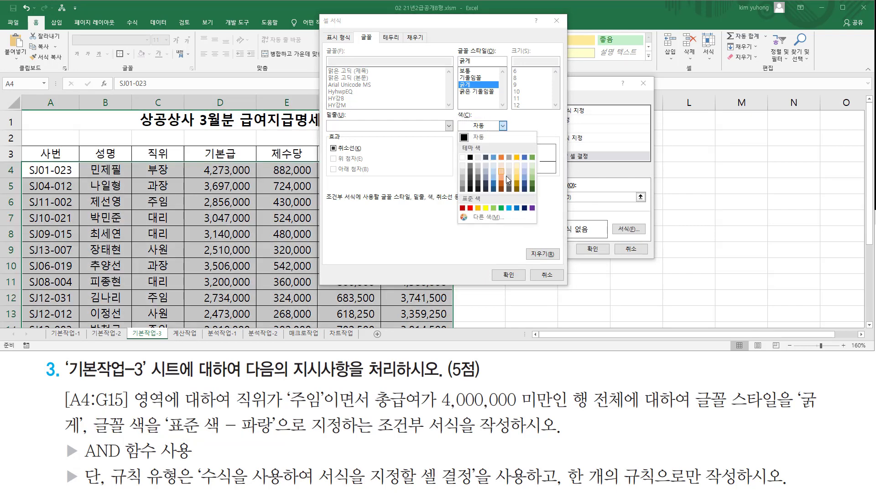
{"action": "left_click", "coordinate": [517, 209]}
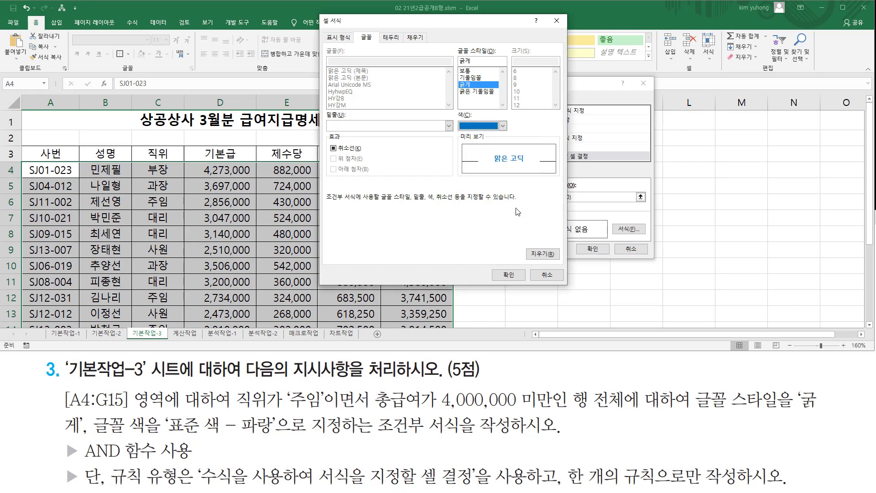
{"action": "left_click", "coordinate": [506, 275]}
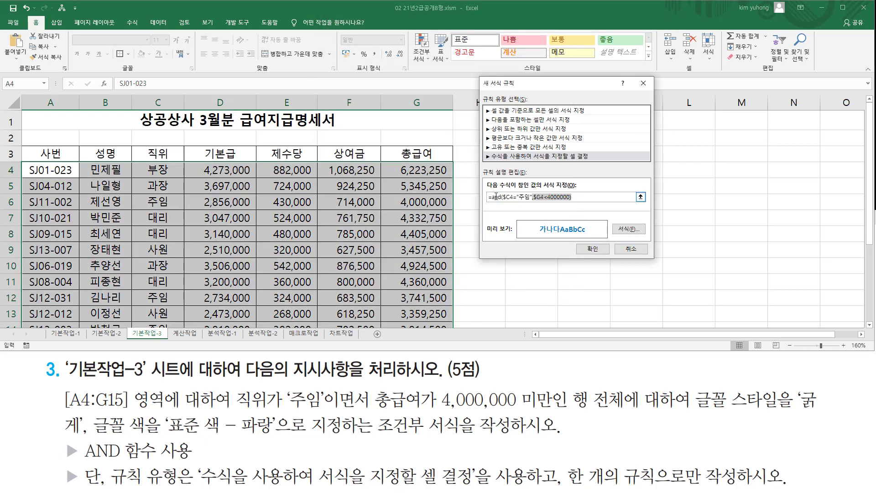
{"action": "left_click", "coordinate": [597, 249]}
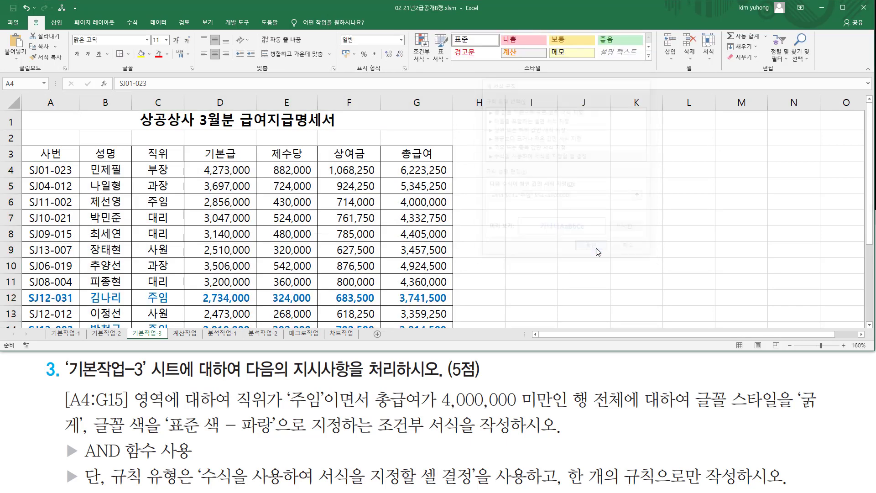
- Check the 직위 and 총급여 values of the '주임' rows against the conditional formatting applied to the payroll table
{"action": "scroll", "coordinate": [302, 249], "scroll_direction": "down", "scroll_amount": 2}
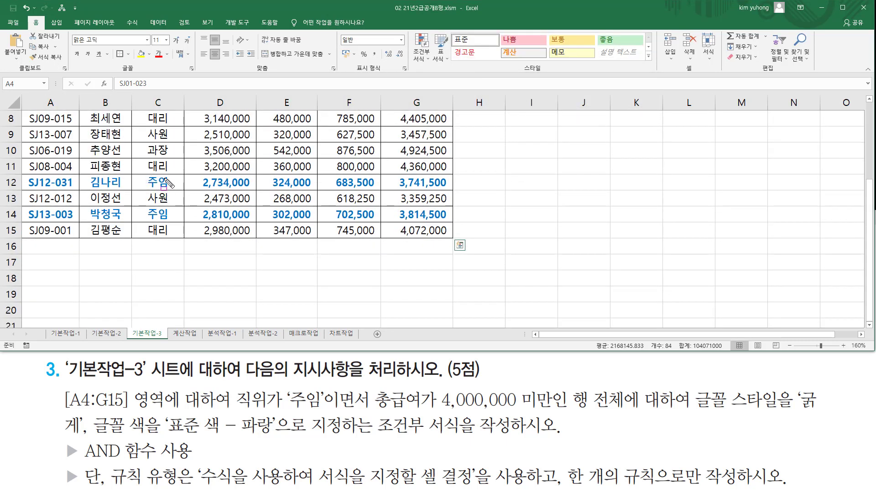
{"action": "mouse_move", "coordinate": [151, 181]}
{"action": "left_mouse_down"}
{"action": "mouse_move", "coordinate": [177, 192]}
{"action": "mouse_move", "coordinate": [172, 224]}
{"action": "left_mouse_up"}
{"action": "mouse_move", "coordinate": [401, 180]}
{"action": "left_mouse_down"}
{"action": "mouse_move", "coordinate": [404, 188]}
{"action": "mouse_move", "coordinate": [453, 189]}
{"action": "left_mouse_up"}
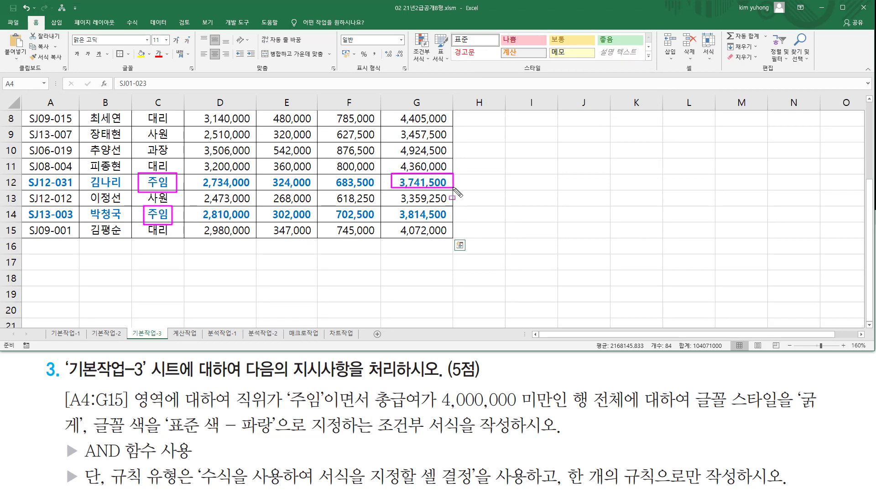
{"action": "mouse_move", "coordinate": [394, 209]}
{"action": "left_mouse_down"}
{"action": "mouse_move", "coordinate": [395, 221]}
{"action": "mouse_move", "coordinate": [452, 223]}
{"action": "left_mouse_up"}
{"action": "key", "text": "Escape"}
{"action": "scroll", "coordinate": [273, 229], "scroll_direction": "up", "scroll_amount": 3}
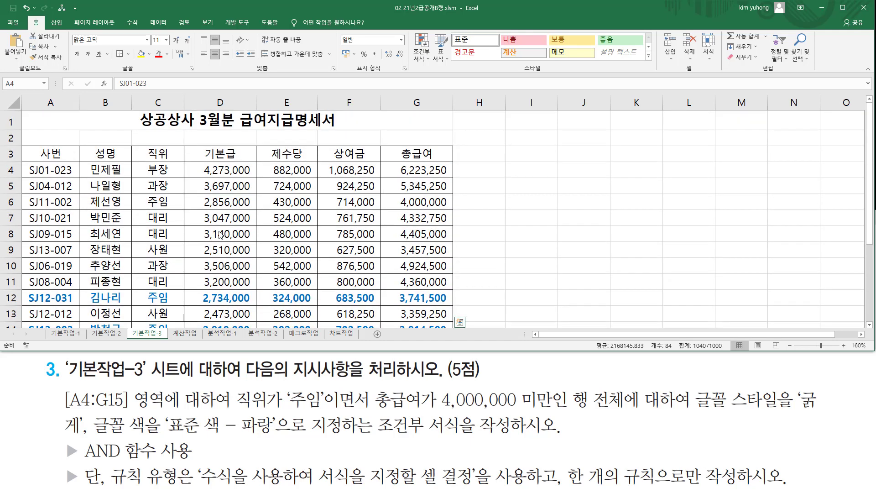
{"action": "left_click_drag", "start_coordinate": [148, 196], "coordinate": [174, 209]}
{"action": "mouse_move", "coordinate": [397, 209]}
{"action": "left_mouse_down"}
{"action": "mouse_move", "coordinate": [455, 208]}
{"action": "mouse_move", "coordinate": [454, 193]}
{"action": "left_mouse_up"}
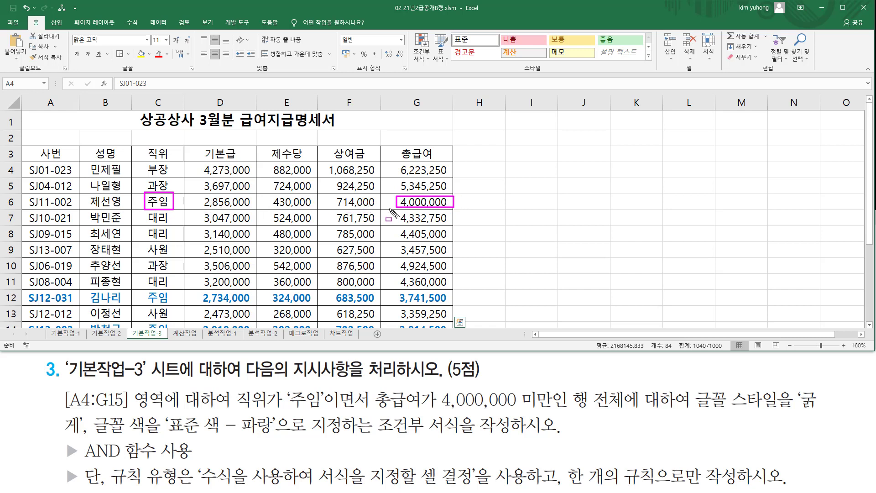
{"action": "key", "text": "Escape"}
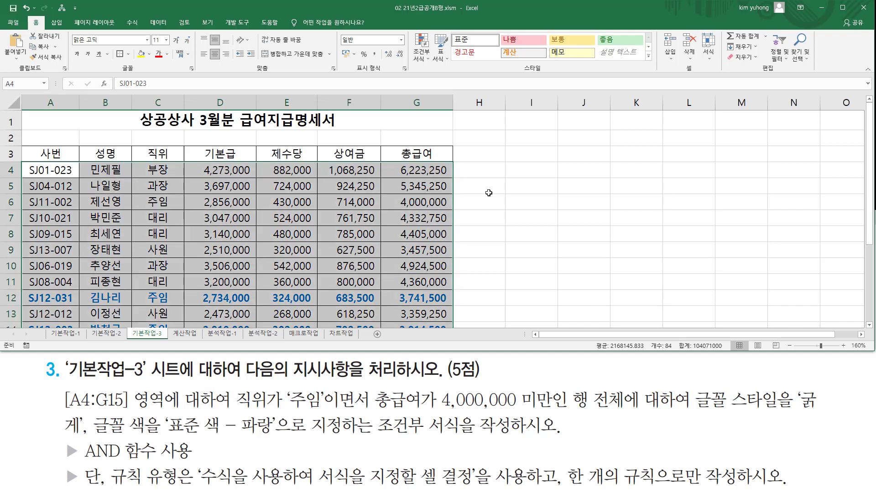
- Write the rule formula =and($C4="주임",$G4<4000000) as plain text in cell H2
{"action": "left_click", "coordinate": [487, 192]}
{"action": "left_click", "coordinate": [471, 141]}
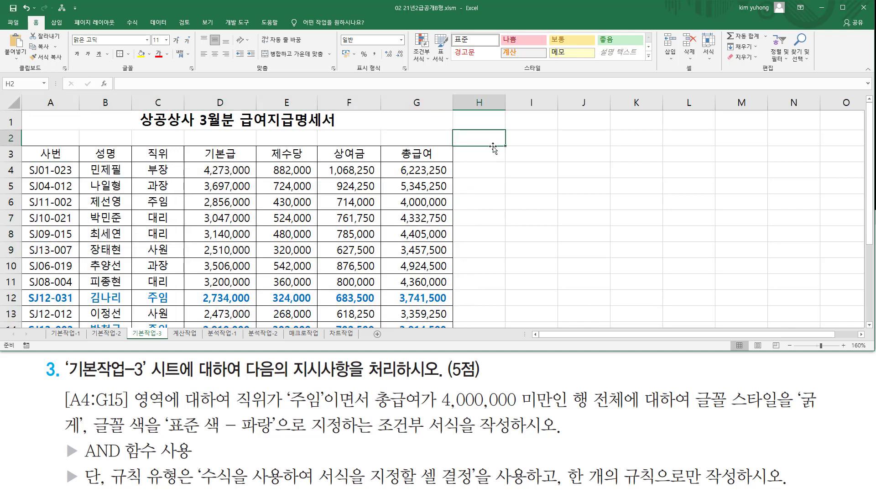
{"action": "type", "text": "'"}
{"action": "type", "text": "=and($C4=\"주임\",$G4<4000000)"}
{"action": "key", "text": "Return"}
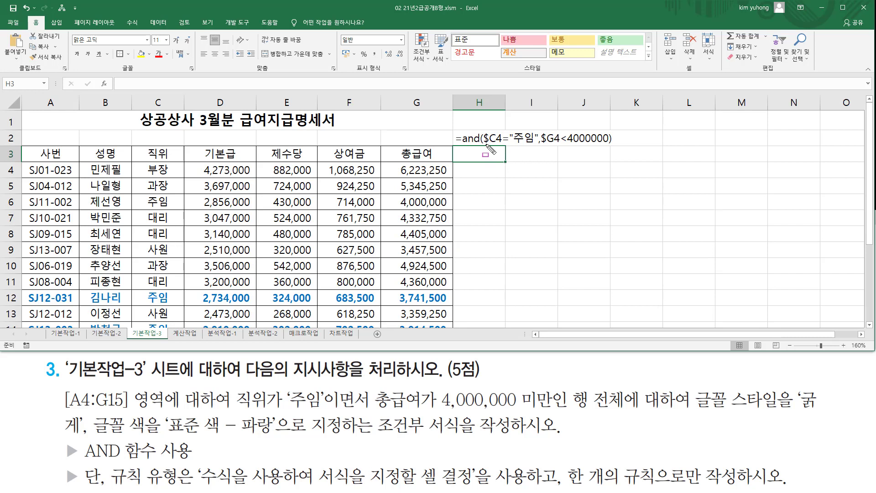
{"action": "left_click_drag", "start_coordinate": [487, 145], "coordinate": [610, 145]}
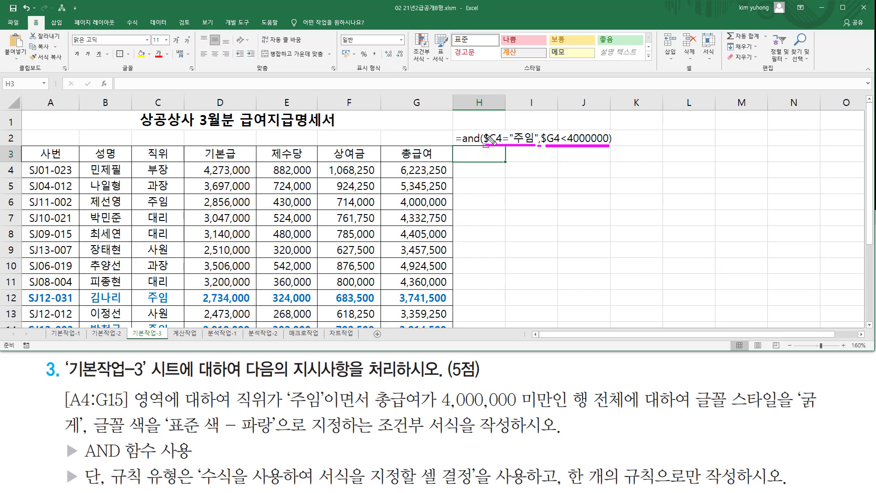
{"action": "left_click_drag", "start_coordinate": [142, 162], "coordinate": [173, 177]}
{"action": "left_click_drag", "start_coordinate": [397, 163], "coordinate": [447, 176]}
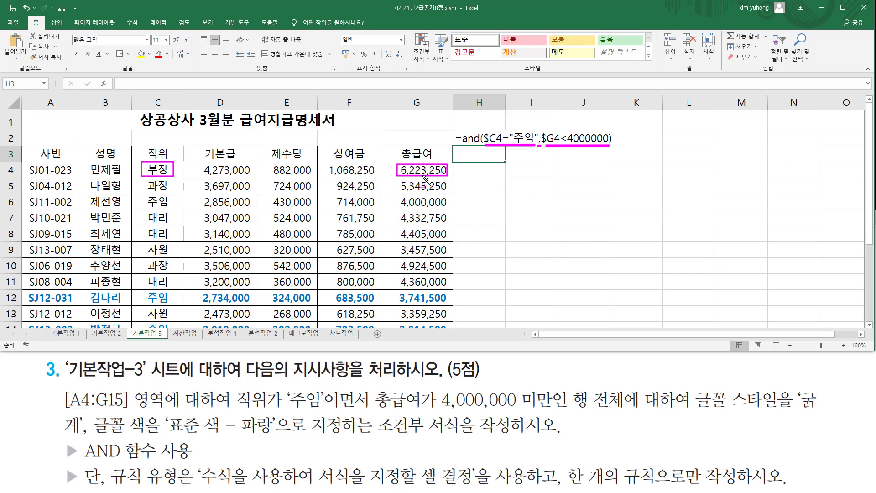